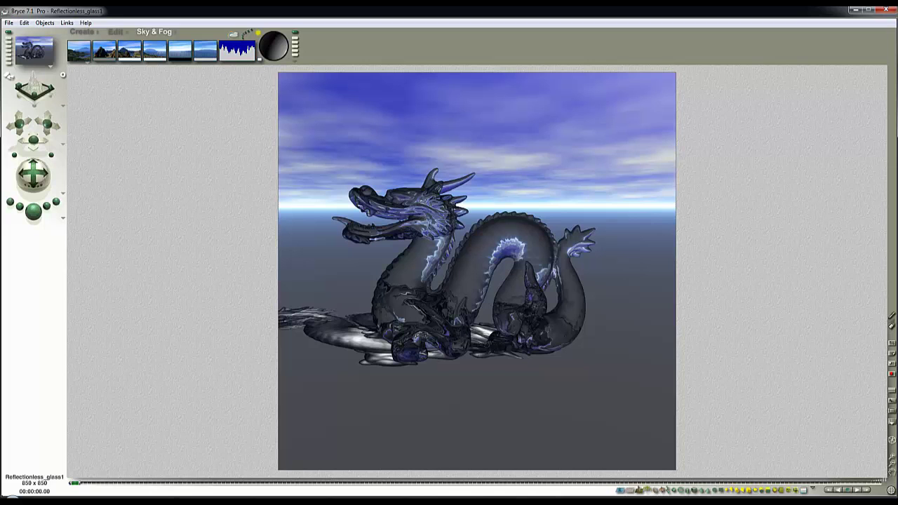
- Minimize the title image window and open the dragon mesh's material for editing
left_click(470, 503)
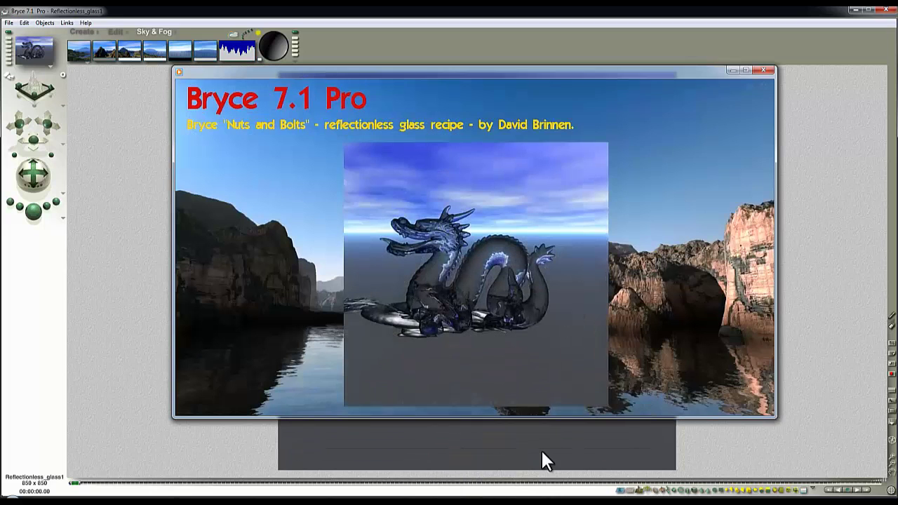
left_click(732, 70)
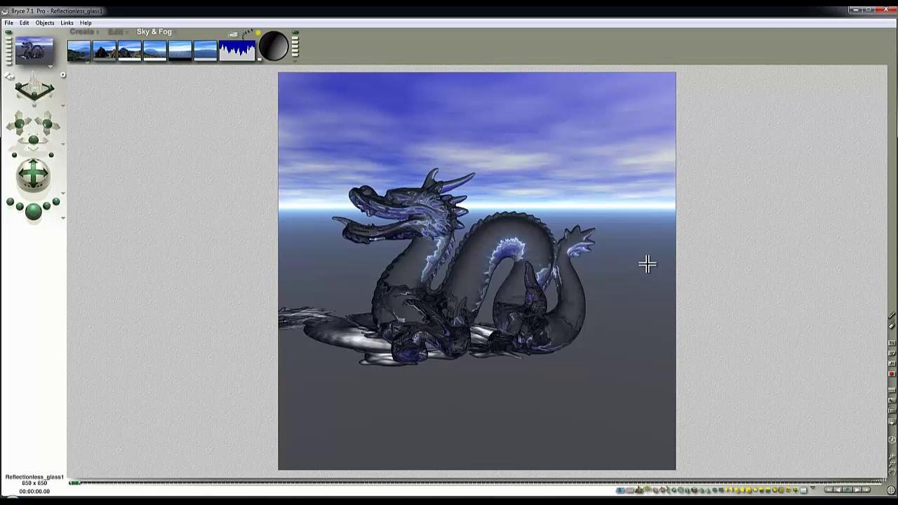
left_click(542, 276)
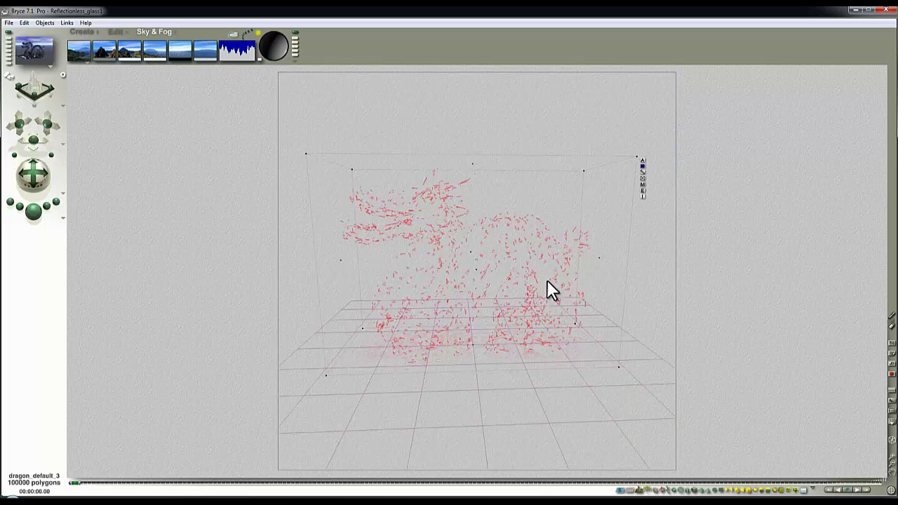
left_click(643, 182)
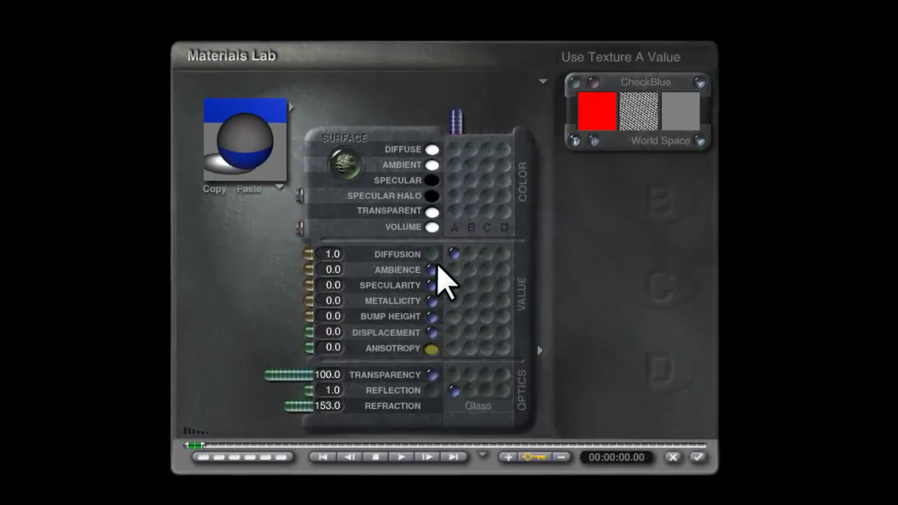
- Remove texture A from the diffusion and reflection channels and set both values to 0
left_click(432, 254)
left_click(432, 390)
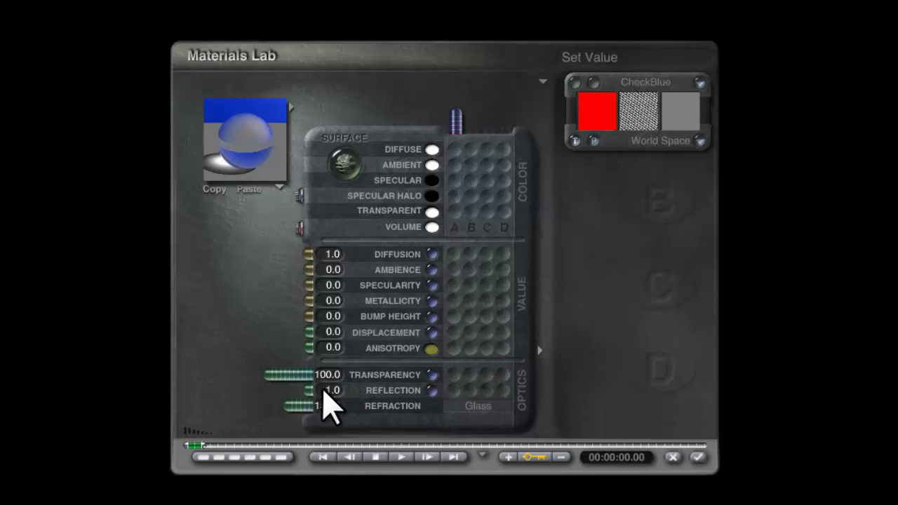
left_click_drag(305, 391, 329, 391)
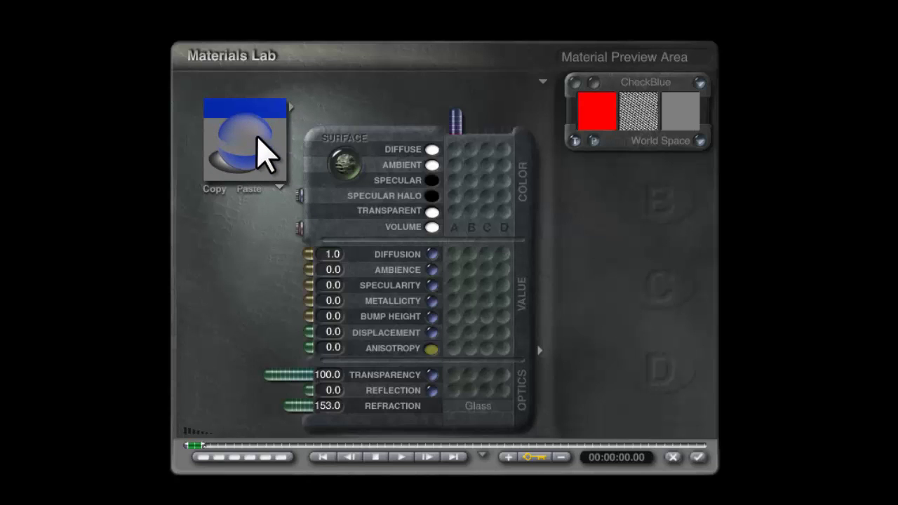
mouse_move(257, 149)
left_mouse_down()
mouse_move(246, 145)
mouse_move(256, 148)
left_mouse_up()
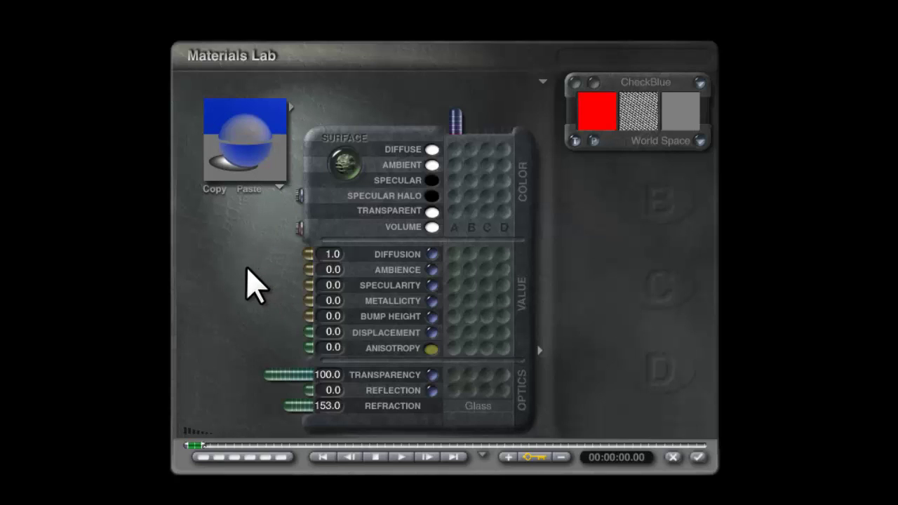
left_click_drag(305, 254, 352, 257)
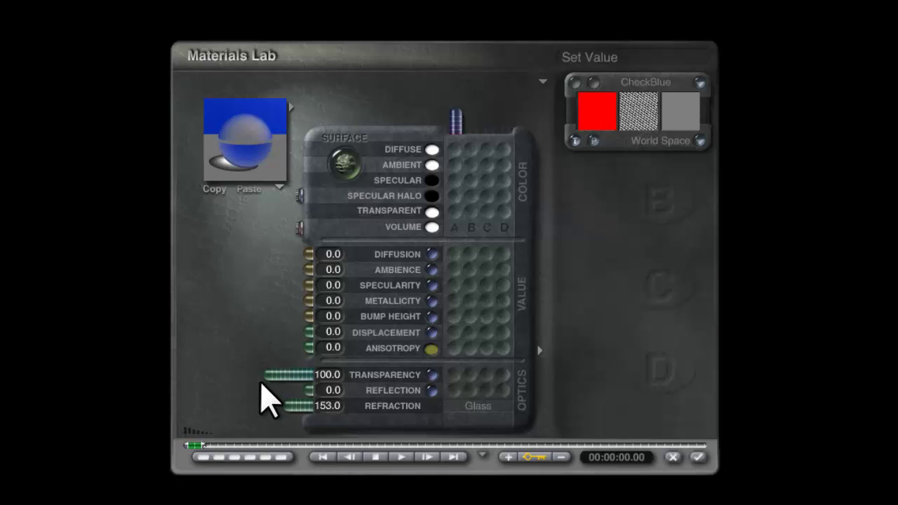
- Make the material a reflective brown metal with transparency 0, reflection 100, an orange-brown diffuse color and metallicity 100
left_click_drag(263, 376, 205, 394)
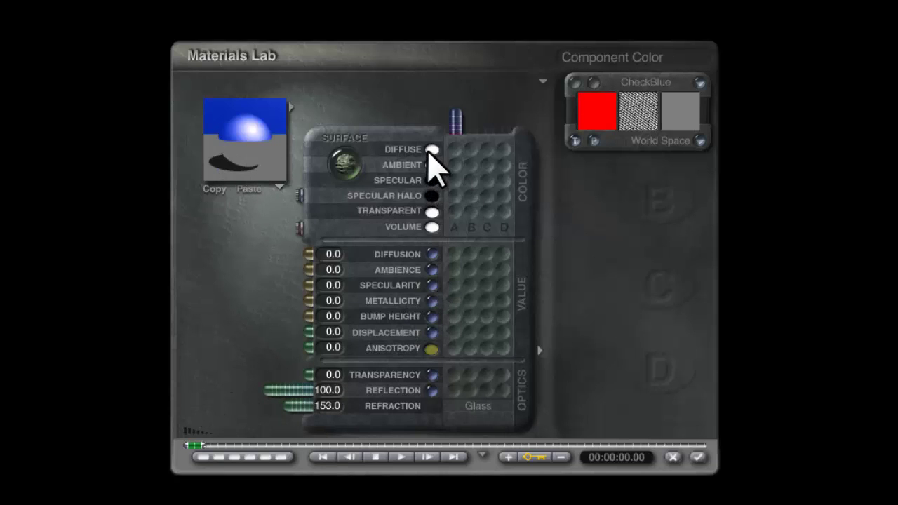
left_click_drag(433, 149, 527, 184)
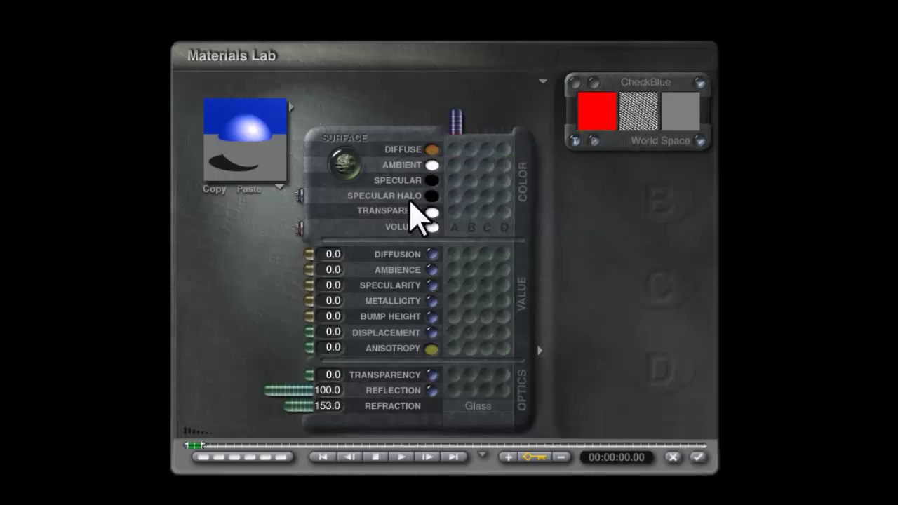
left_click_drag(304, 300, 255, 306)
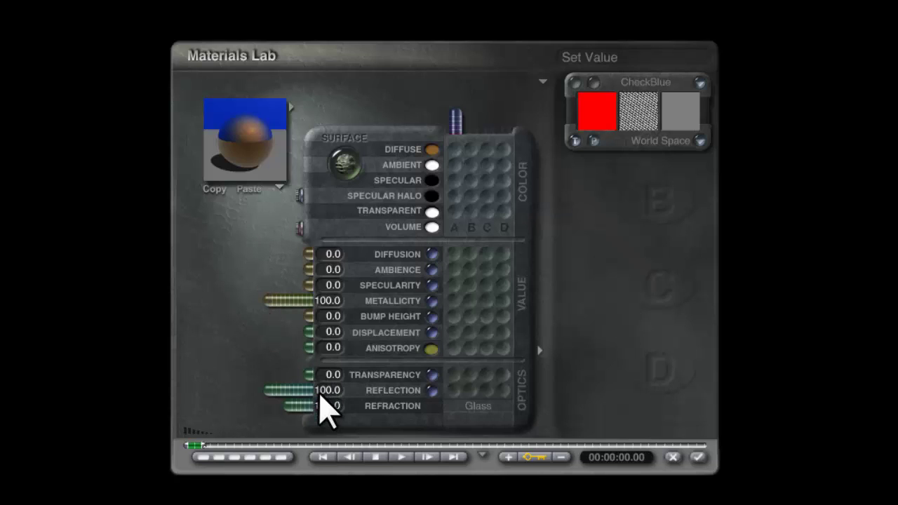
- Set transparency to 100 and reflection to 0, and test refraction 100 and 0 while switching metallicity between 0 and 100
left_click_drag(280, 388, 187, 386)
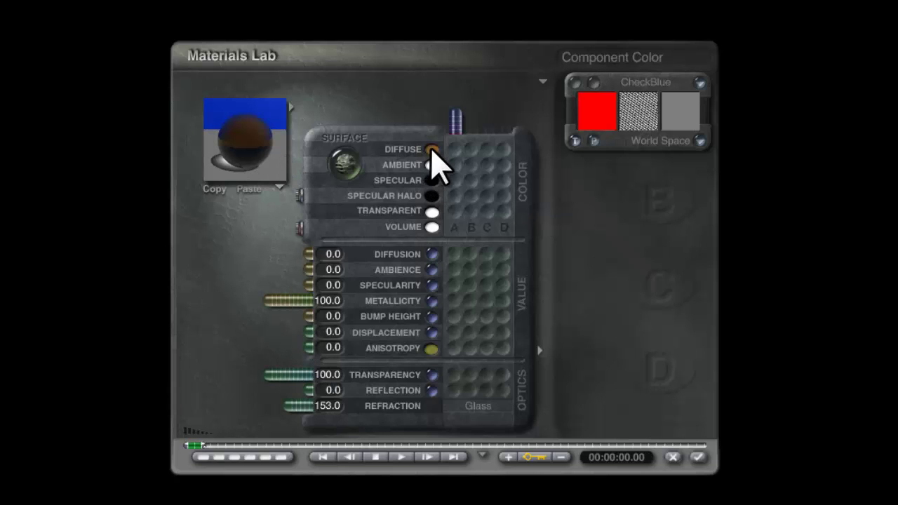
left_click_drag(275, 299, 299, 298)
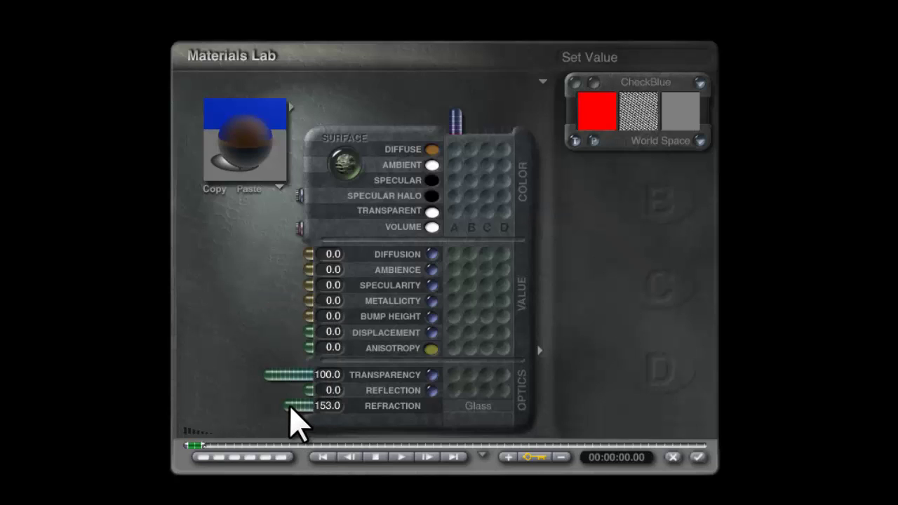
left_click(320, 407)
type("100")
key("Return")
left_click_drag(298, 409, 349, 409)
left_click_drag(307, 301, 285, 300)
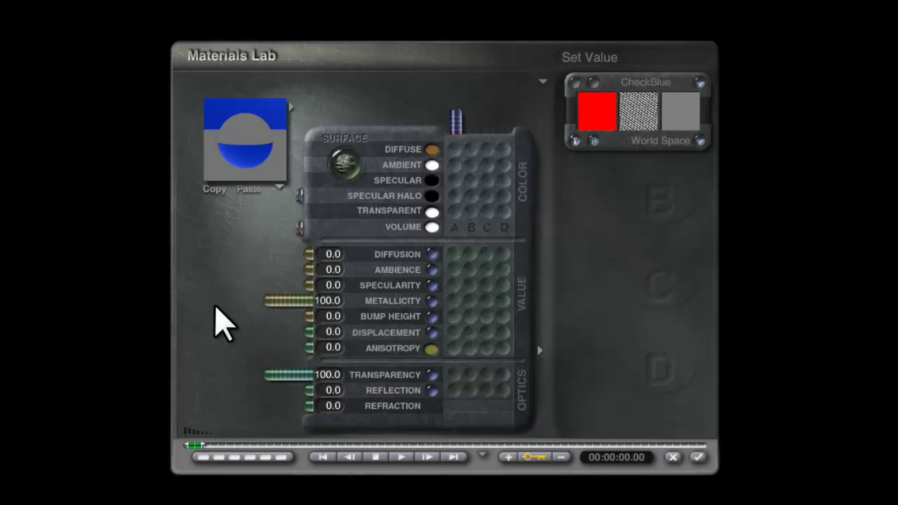
- Try refraction 51 with varying metallicity, set refraction to 153 with metallicity at 100, and rotate the material preview
left_click_drag(331, 412, 304, 410)
left_click_drag(272, 302, 236, 304)
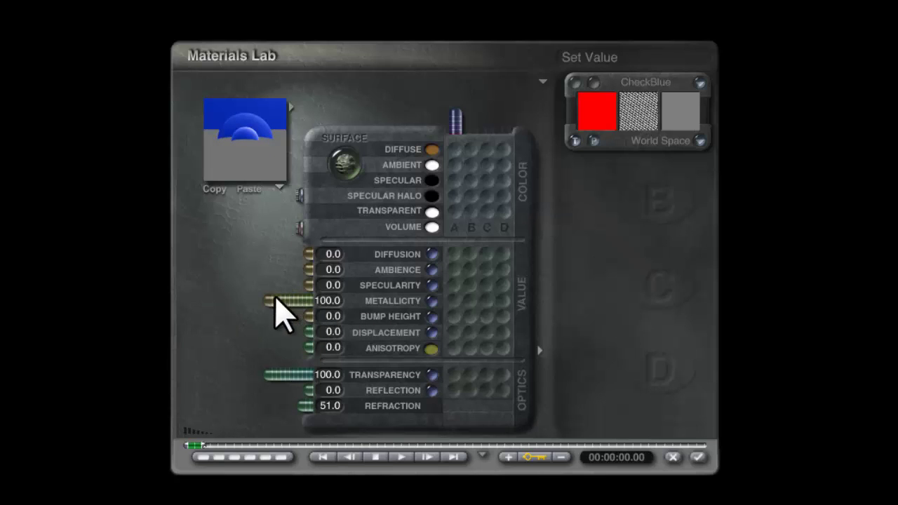
left_click(332, 407)
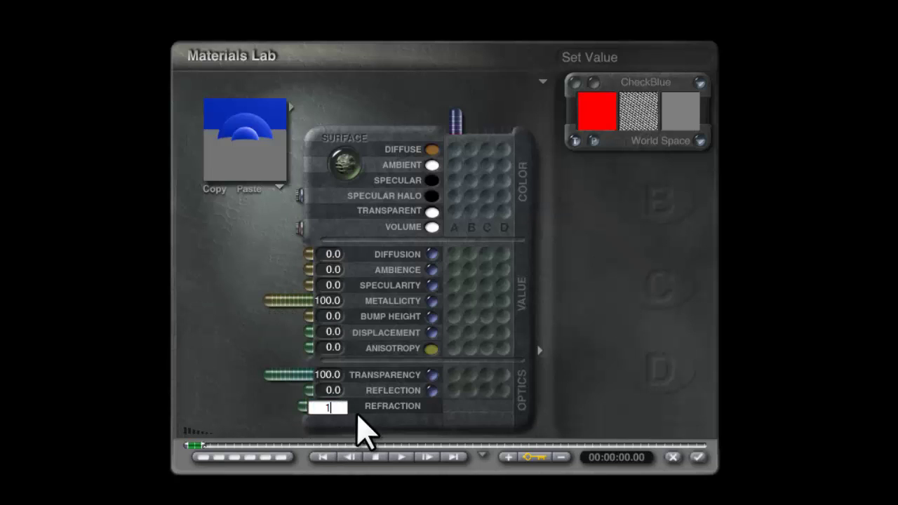
type("153")
key("Return")
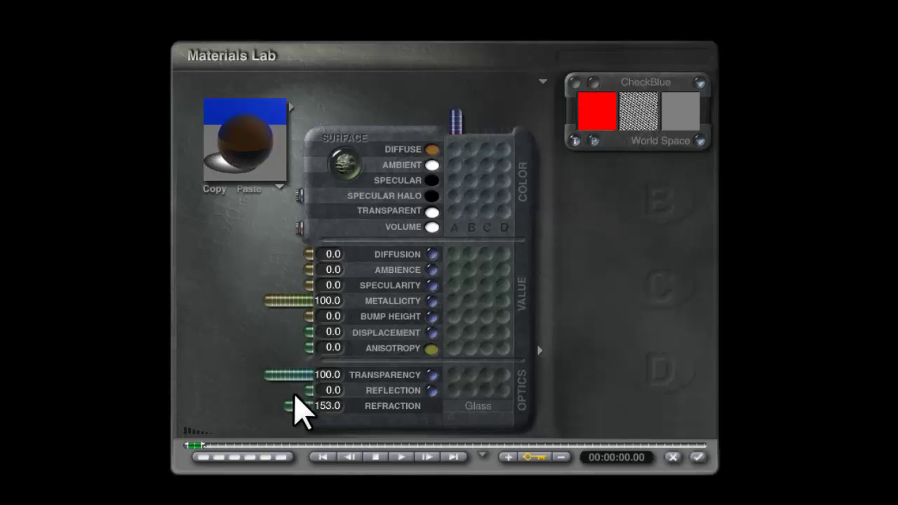
left_click(251, 160)
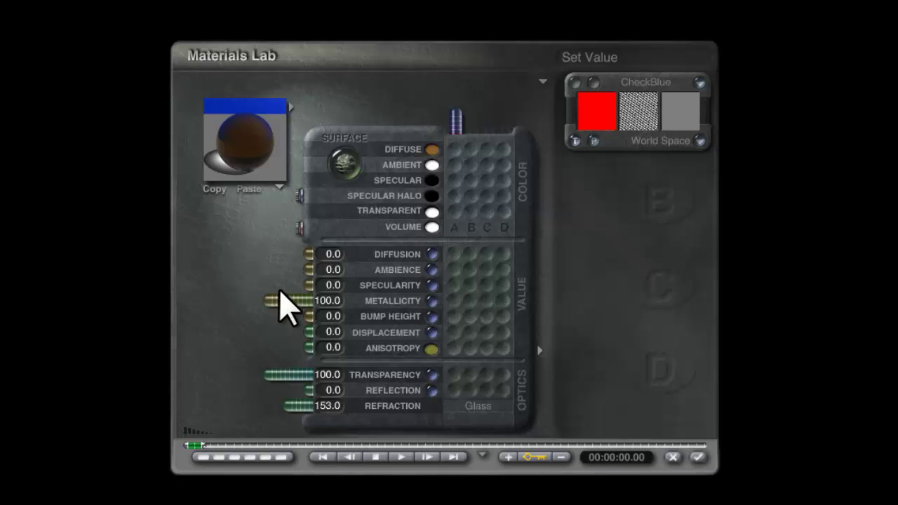
- Set transparency to 0 and reflection to 100, and change the diffuse color to RGB 254, 254, 254
left_click_drag(273, 375, 191, 379)
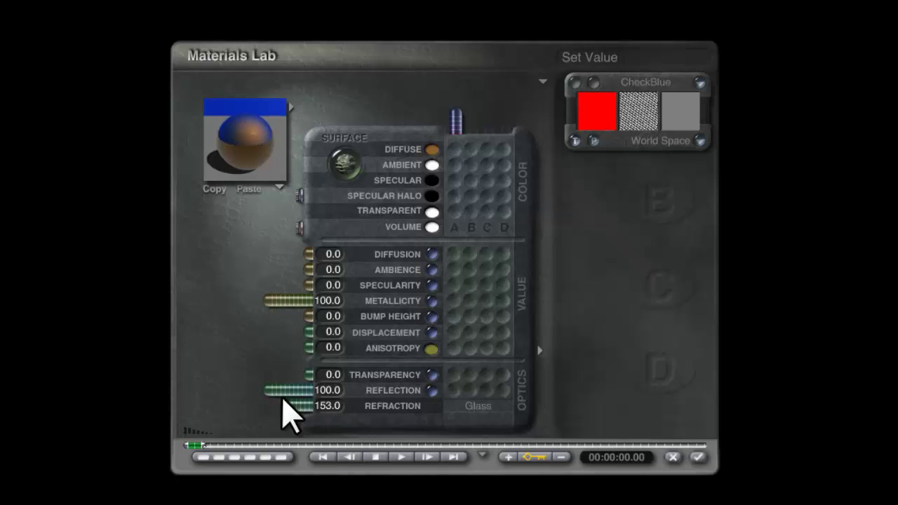
left_click(432, 150)
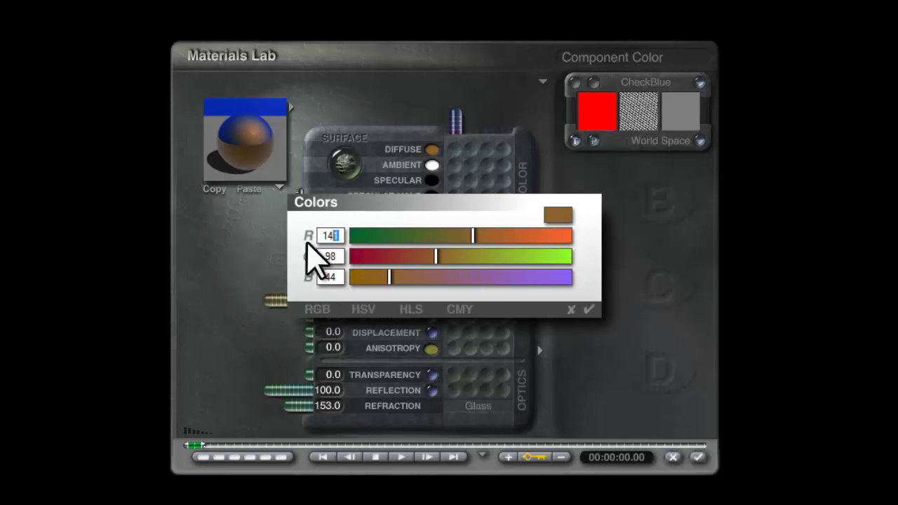
type("254")
key("Return")
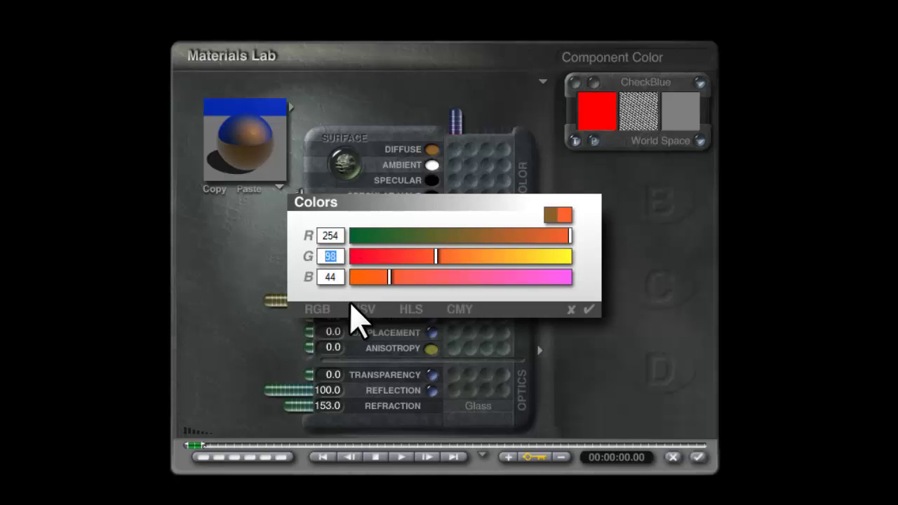
type("254")
key("Return")
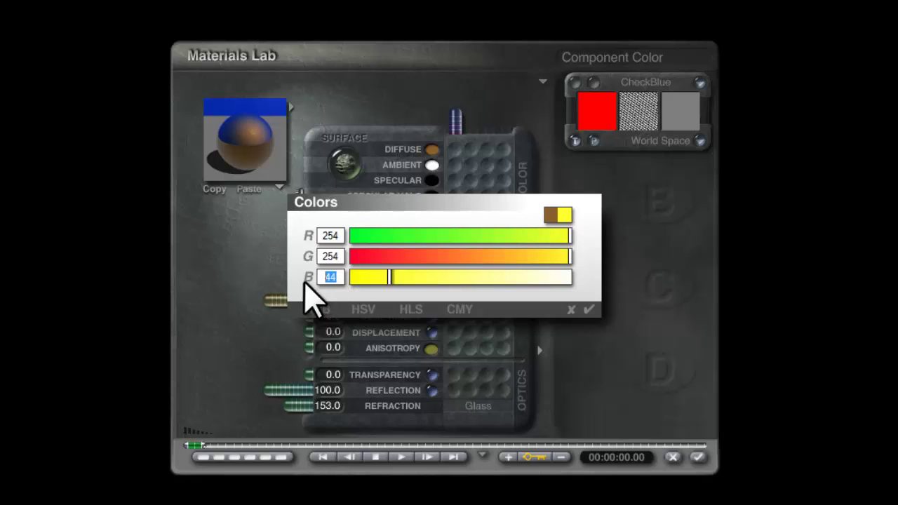
type("254")
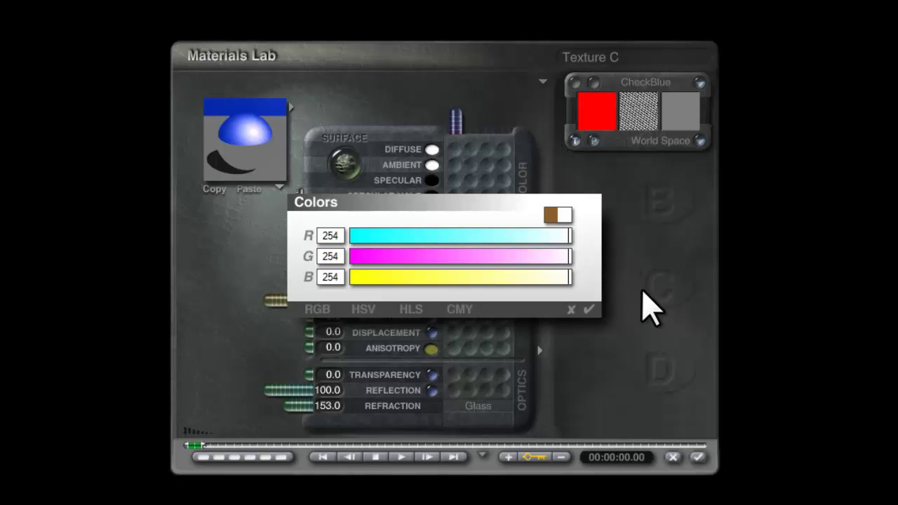
- Open the CheckBlue texture in the Deep Texture Editor and add component 2 with the Difference blend mode
left_click(603, 101)
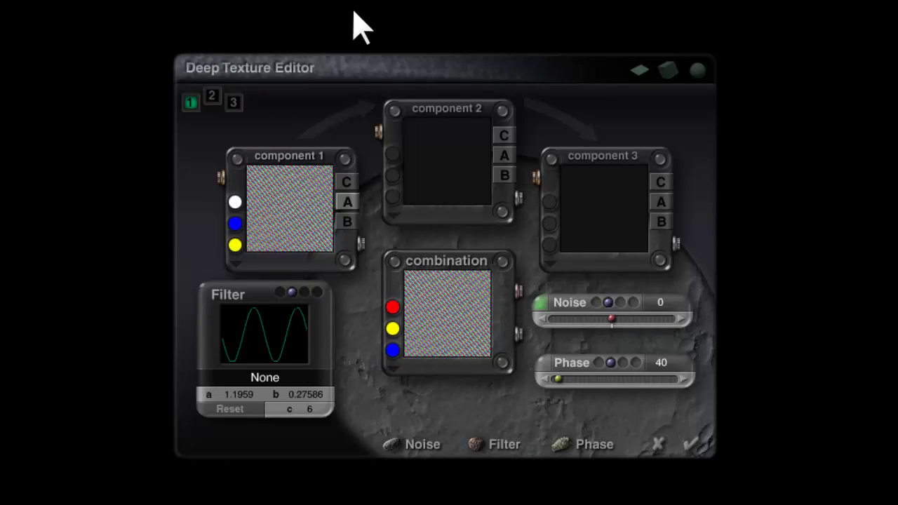
left_click_drag(355, 28, 425, 196)
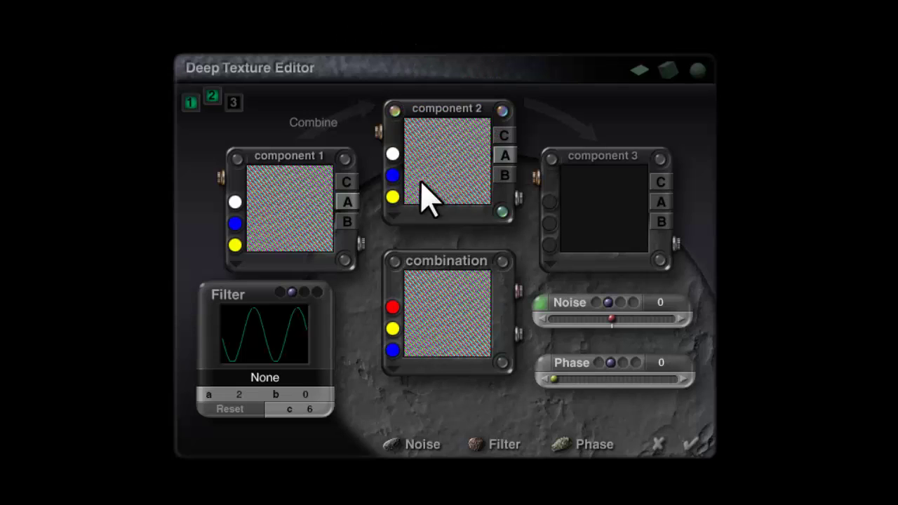
left_click(313, 128)
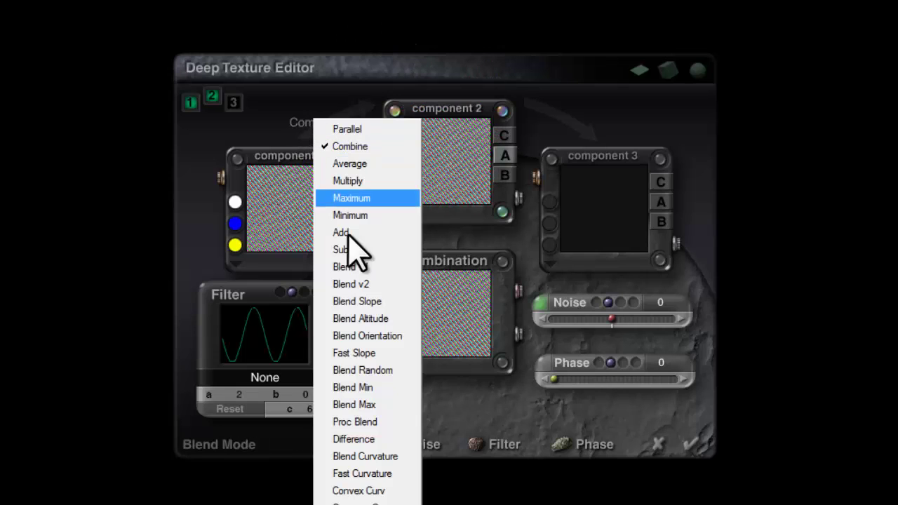
left_click(363, 439)
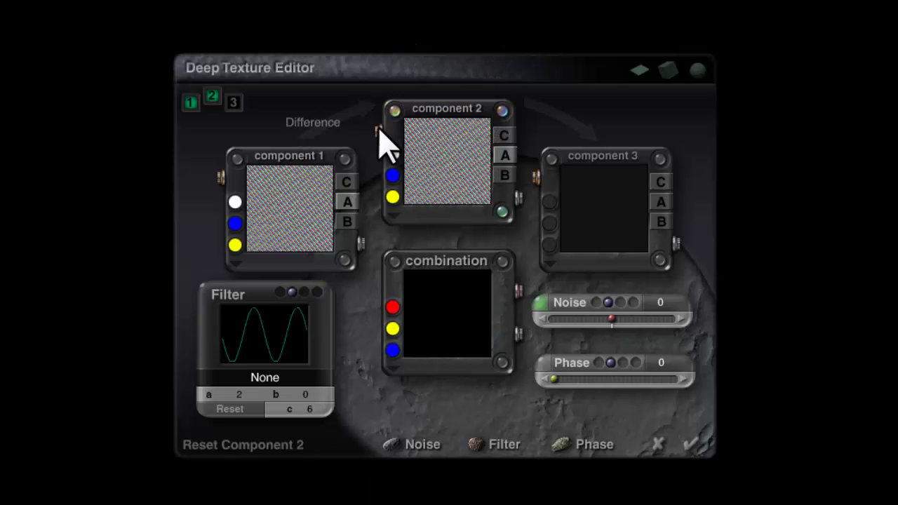
- Set component 2's noise type to Nothing and accept the edited texture
left_click(543, 307)
left_click(395, 183)
left_click(430, 1)
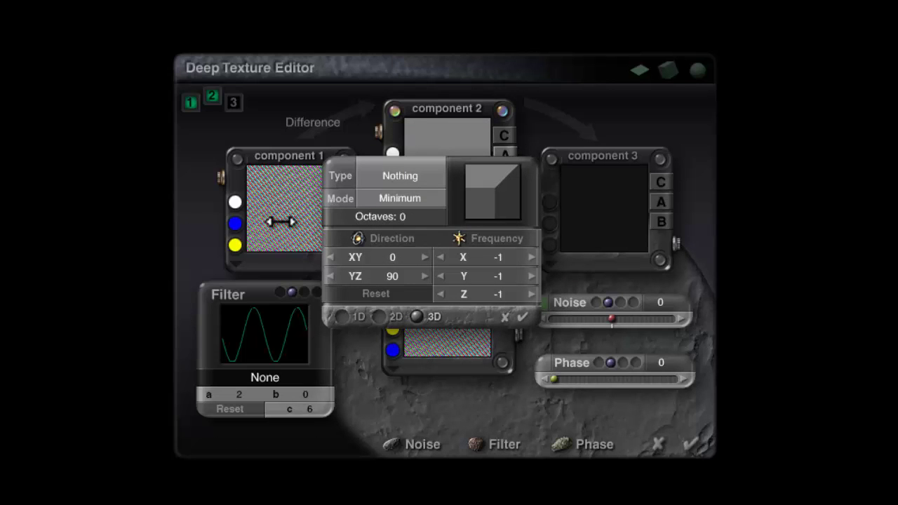
left_click(522, 317)
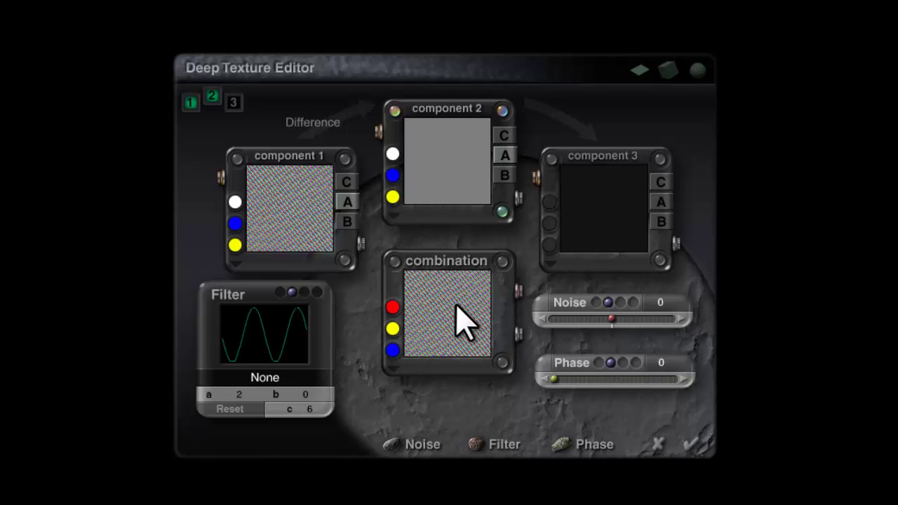
left_click(694, 445)
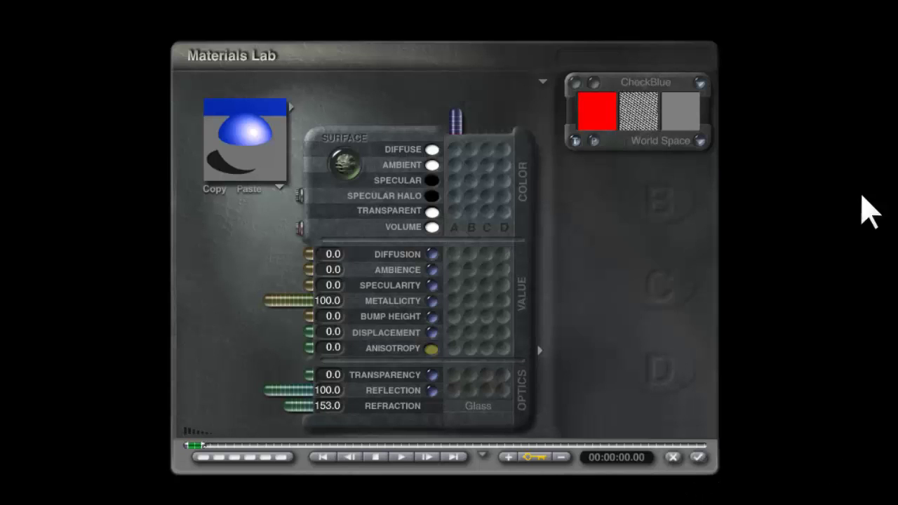
- Drive the metallicity channel with texture A in World Space mapping, with its value at 100
left_click(453, 300)
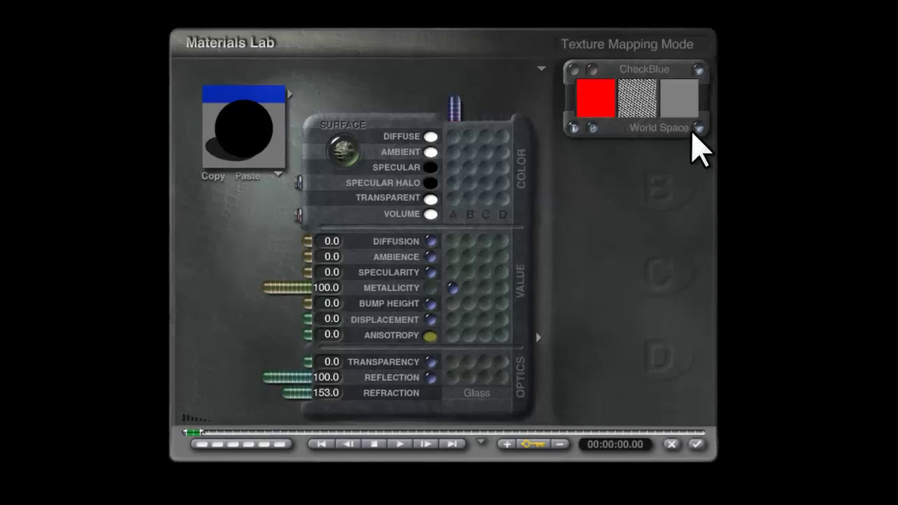
left_click(697, 130)
left_click(567, 226)
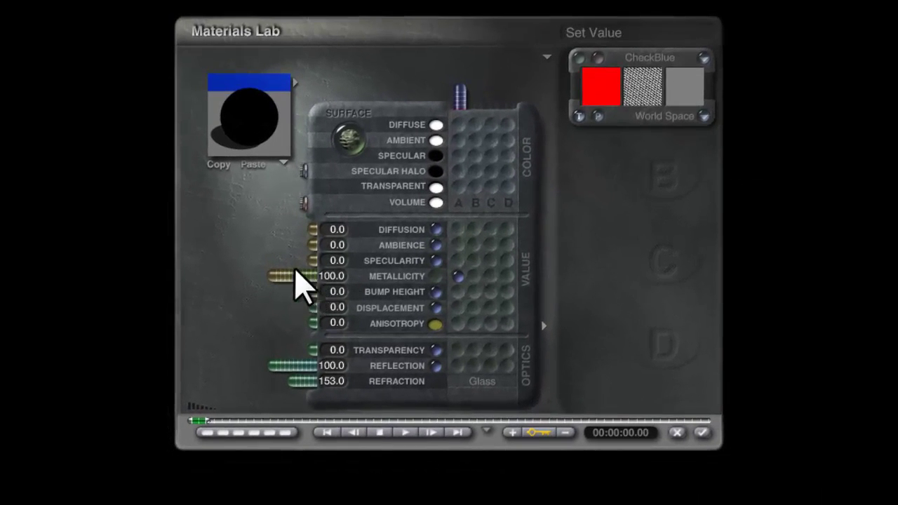
left_click_drag(295, 277, 211, 275)
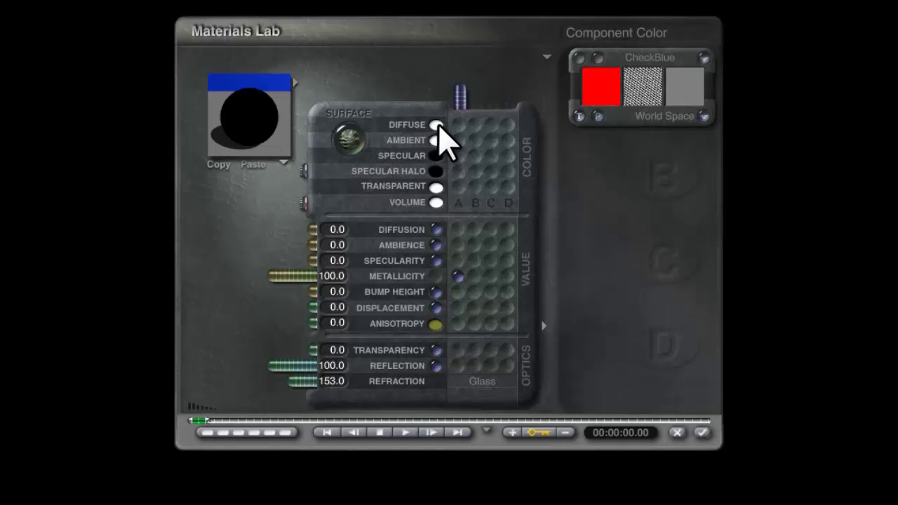
- Set reflection to 0 and transparency to 100, with the texture-driven metallicity at 100
left_click_drag(290, 368, 311, 368)
left_click_drag(313, 348, 234, 325)
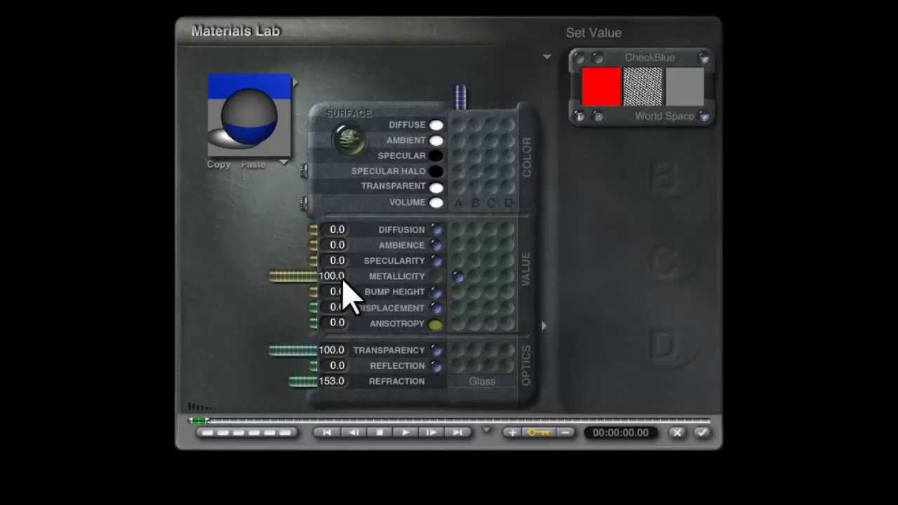
left_click_drag(292, 278, 265, 285)
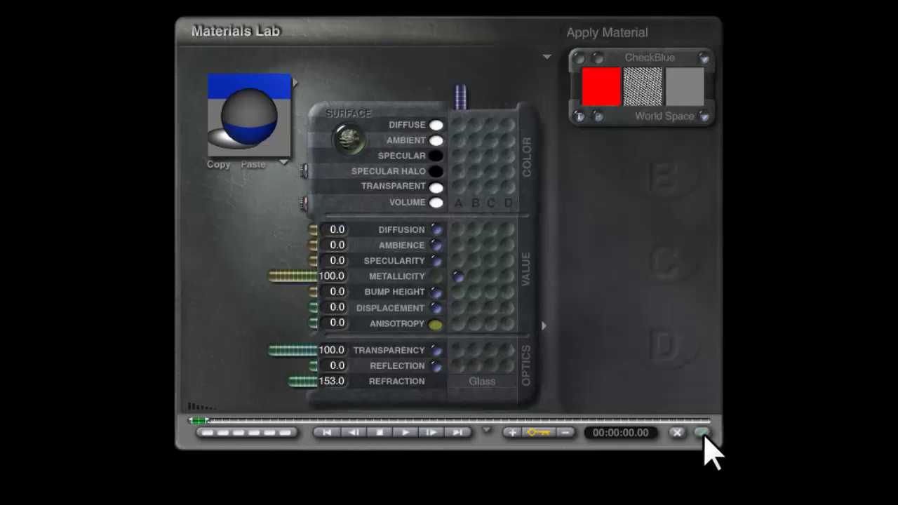
- Apply the reflectionless material to the dragon, render it, and return to the wireframe view
left_click(702, 433)
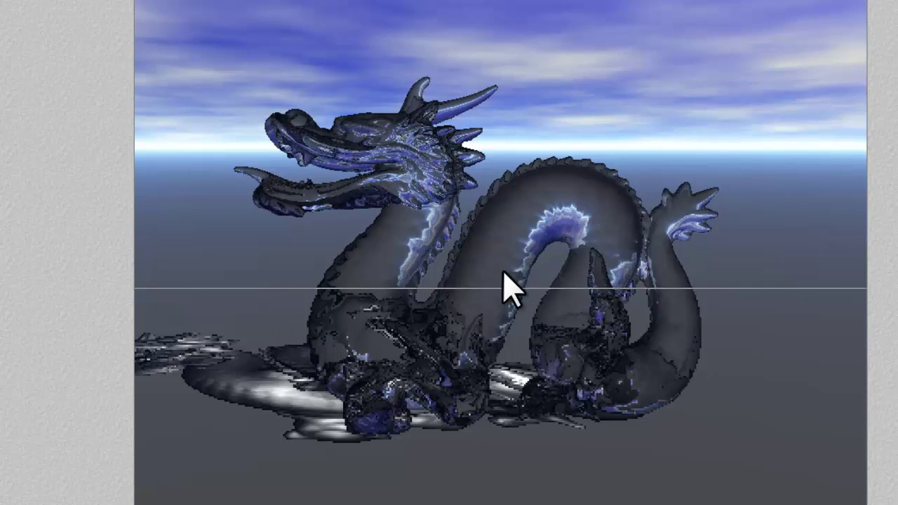
key("Escape")
key("Escape")
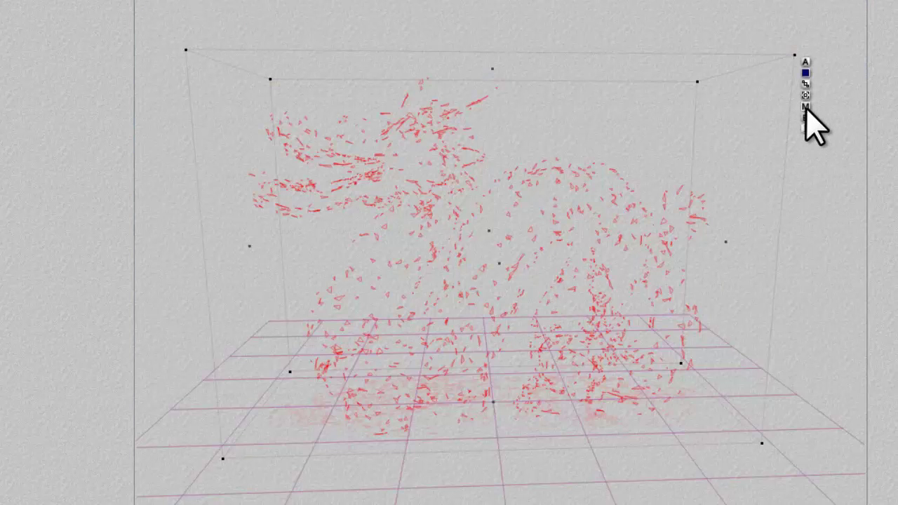
- Set the dragon material's diffuse colour to pure white, RGB 255, 255, 255, and apply the material
left_click(805, 107)
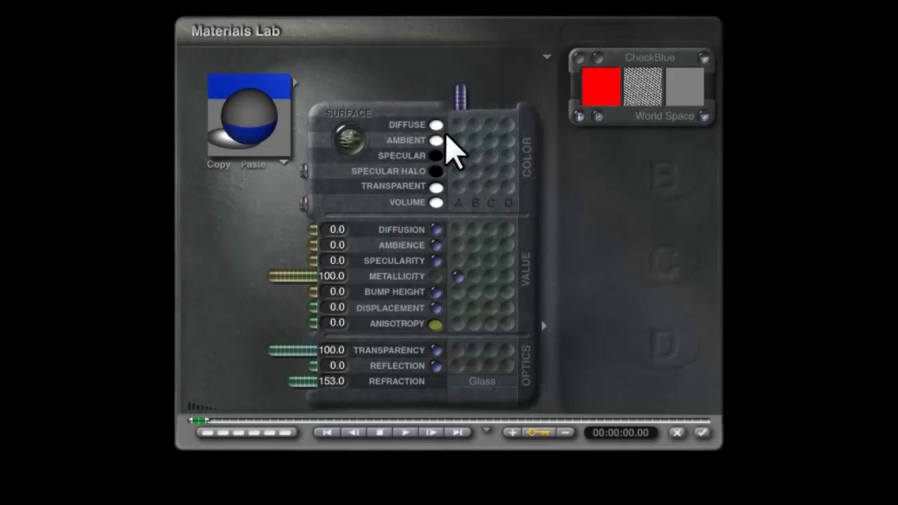
left_click(436, 125)
left_click_drag(573, 212, 577, 251)
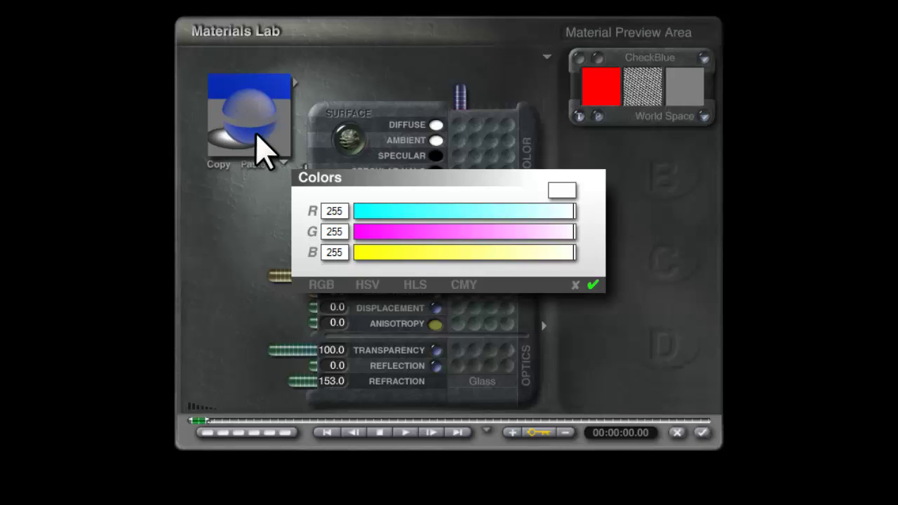
left_click(702, 433)
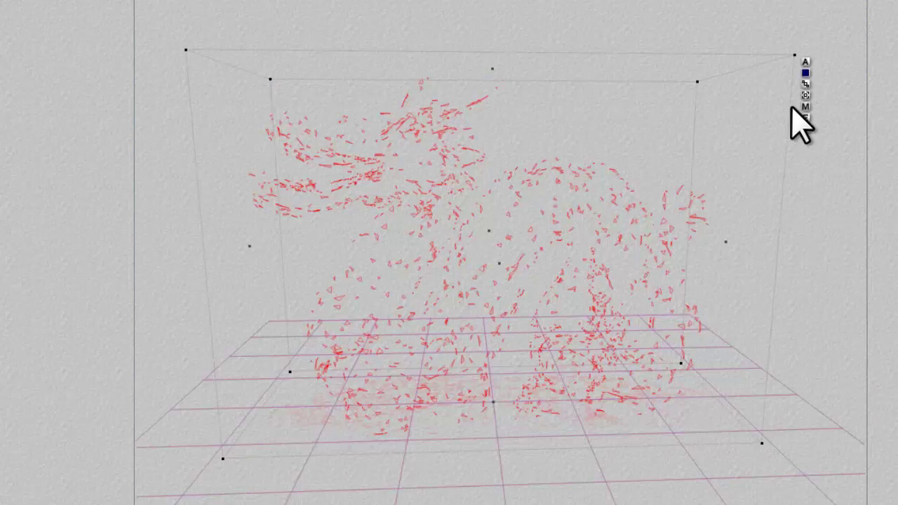
- Set the diffuse colour's lightness to 254 in the HLS colour model and apply the material
left_click(790, 107)
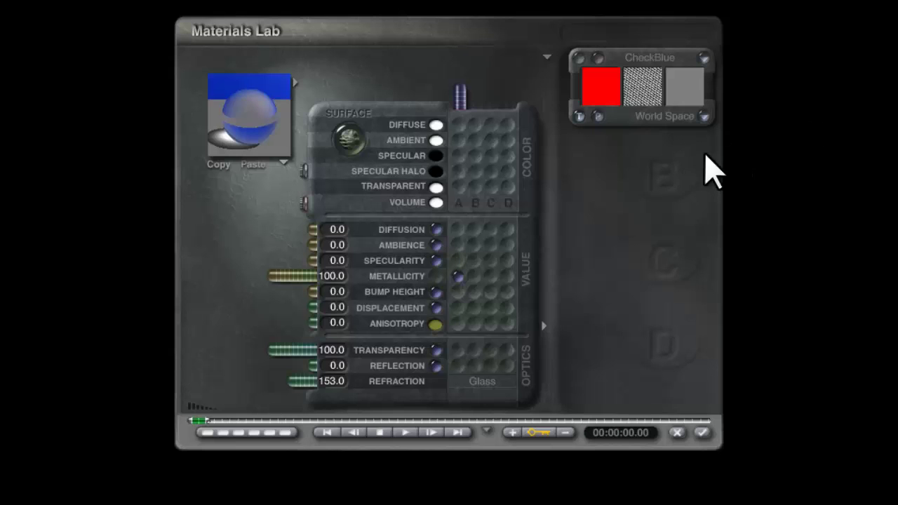
left_click(436, 125)
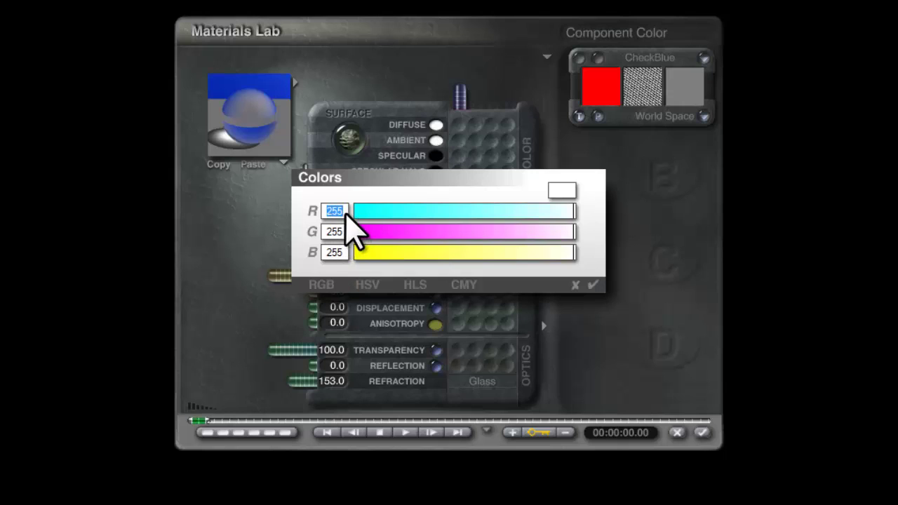
left_click(415, 284)
left_click_drag(344, 231, 337, 232)
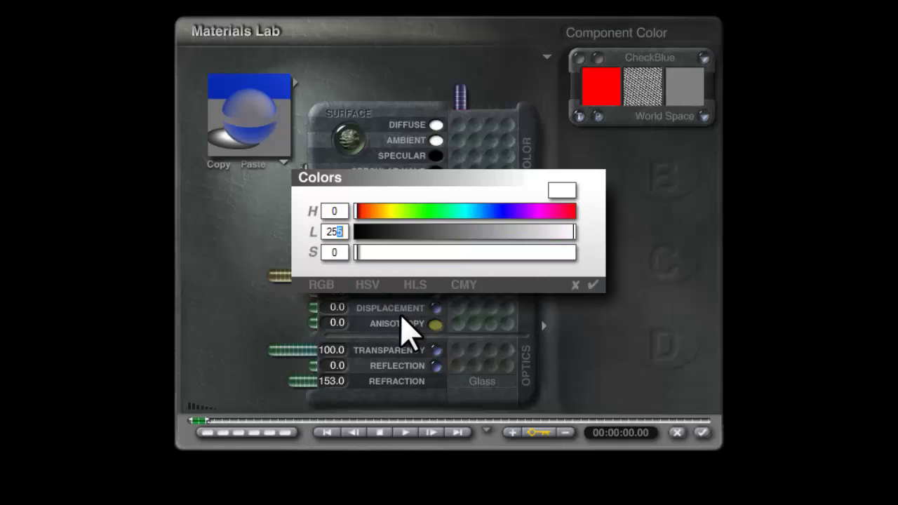
type("4")
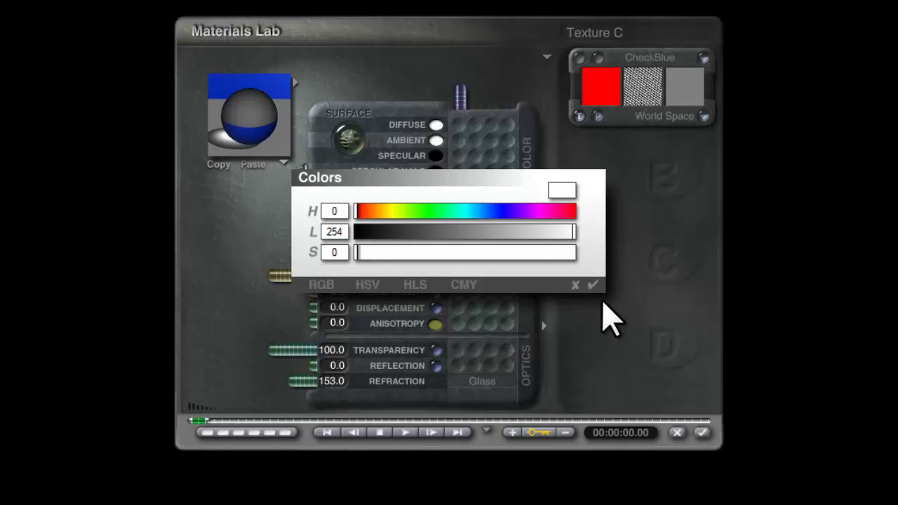
left_click(699, 434)
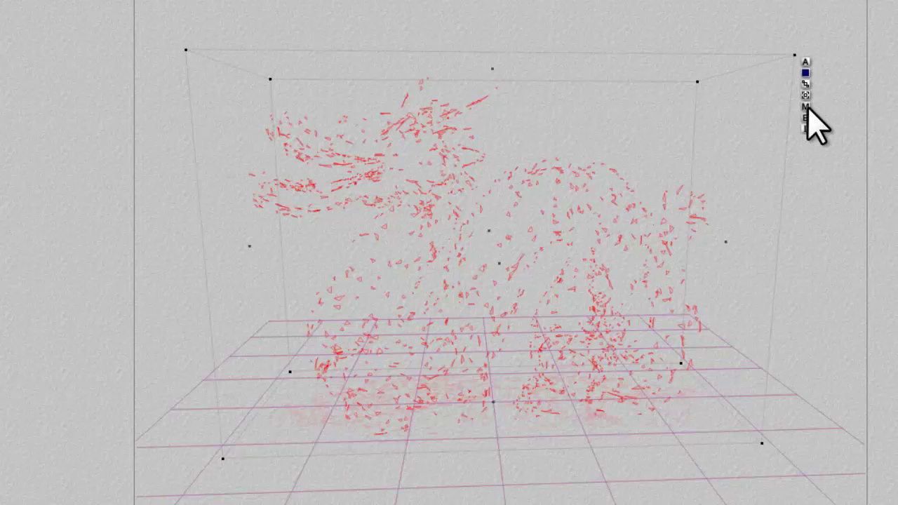
- Drive the dragon material's reflection channel with texture A and set reflection to 100
left_click(807, 108)
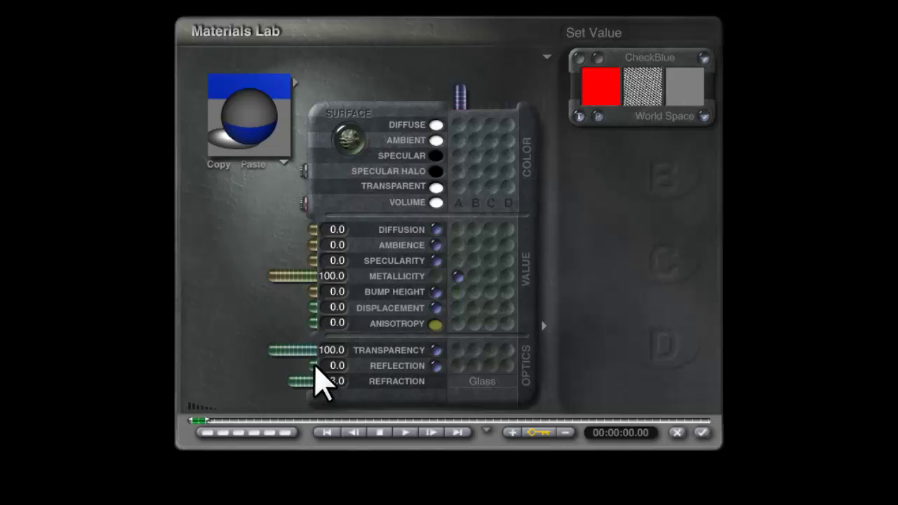
left_click(458, 366)
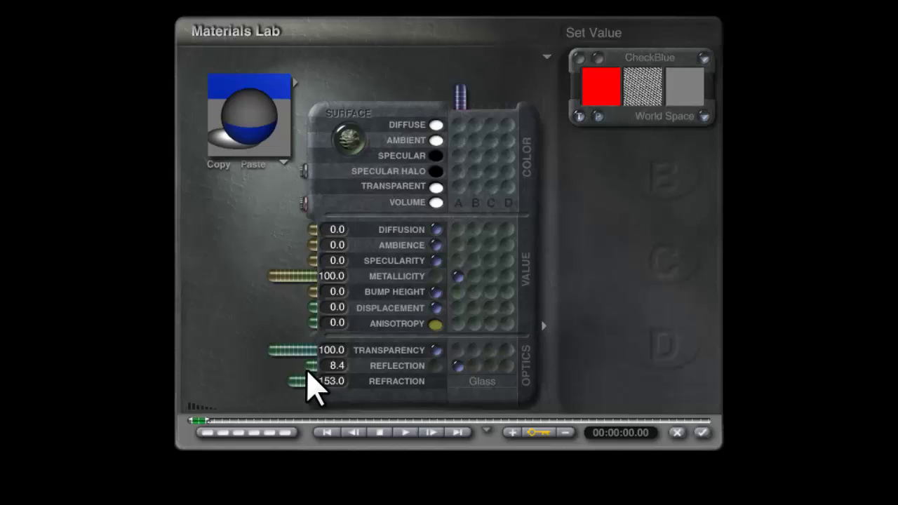
left_click_drag(307, 366, 181, 367)
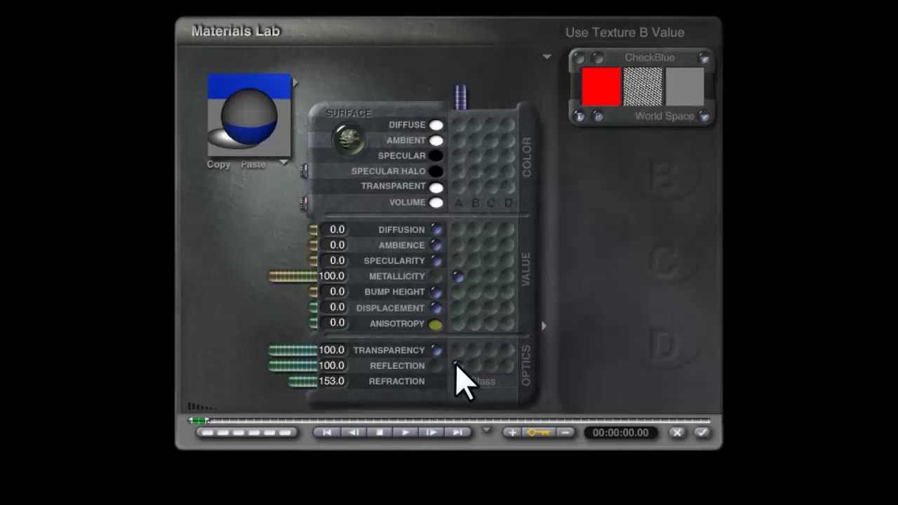
- Set metallicity to 0.1 and examine the result in the material preview
left_click_drag(337, 279, 387, 357)
left_click(328, 279)
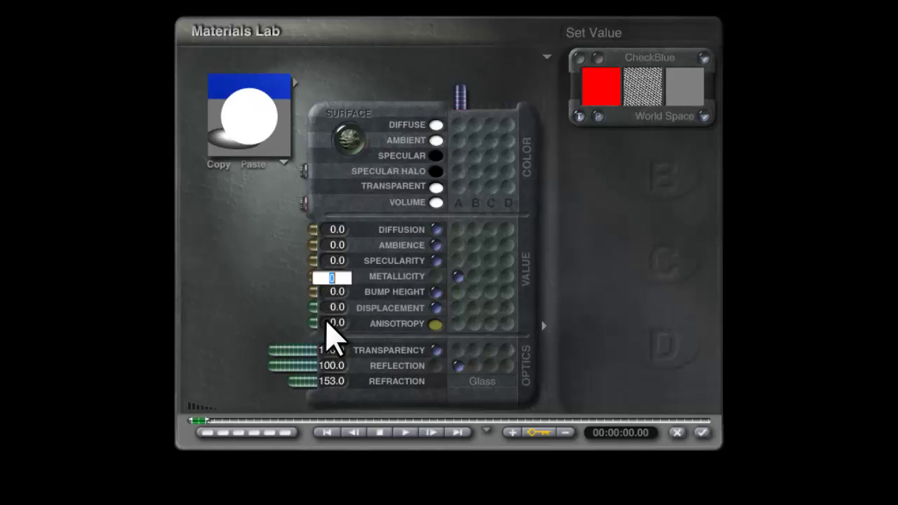
key("Return")
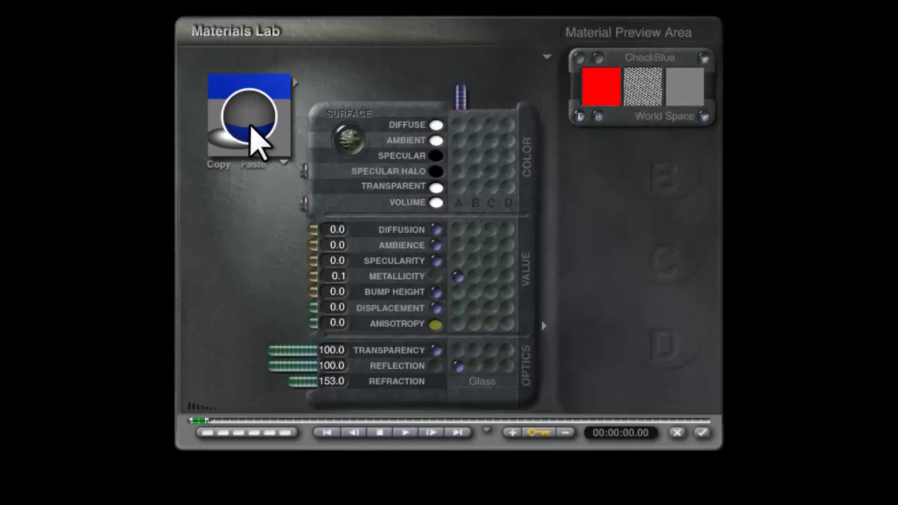
left_click(265, 159)
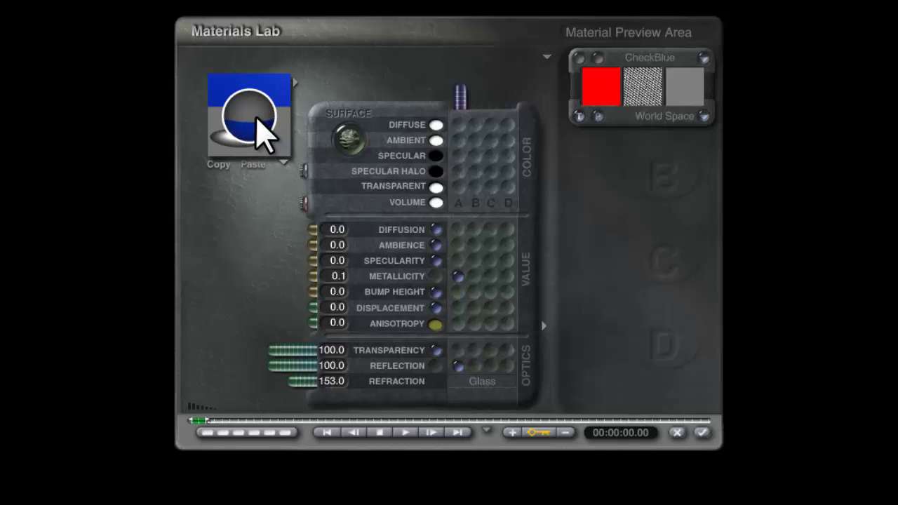
left_click_drag(256, 117, 252, 110)
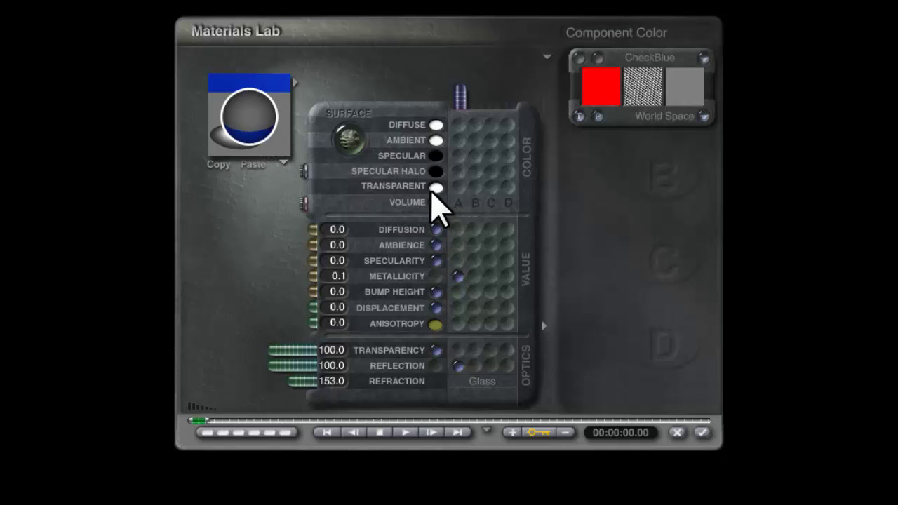
- Set the transparent colour to light green with H 81, L 194, S 255 and apply the material
left_click(435, 186)
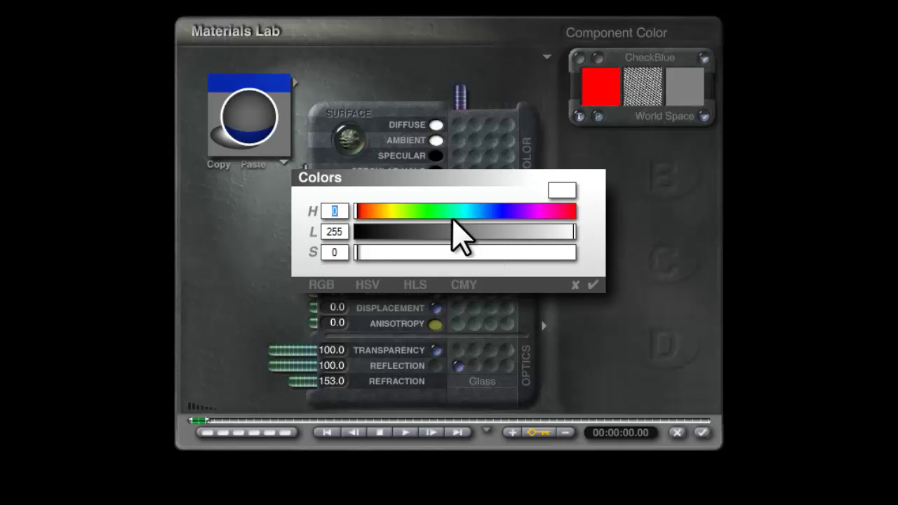
left_click_drag(484, 212, 465, 215)
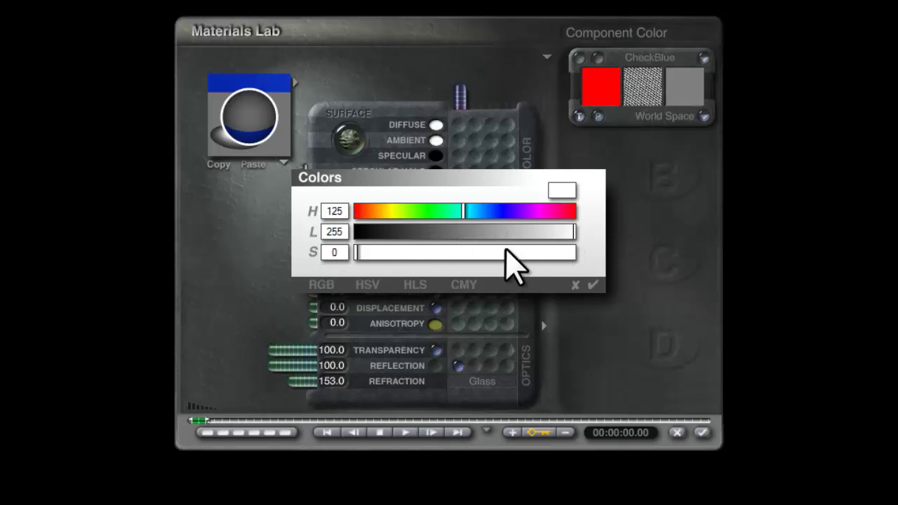
left_click(561, 253)
left_click_drag(551, 251, 553, 252)
left_click_drag(563, 229, 483, 234)
left_click_drag(553, 253, 599, 255)
left_click(449, 211)
left_click_drag(487, 236, 523, 232)
left_click_drag(447, 212, 426, 215)
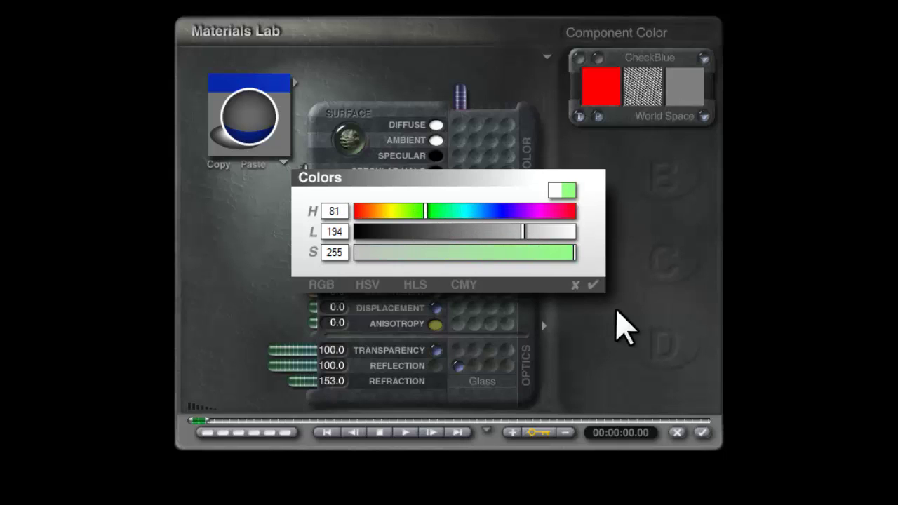
left_click(593, 285)
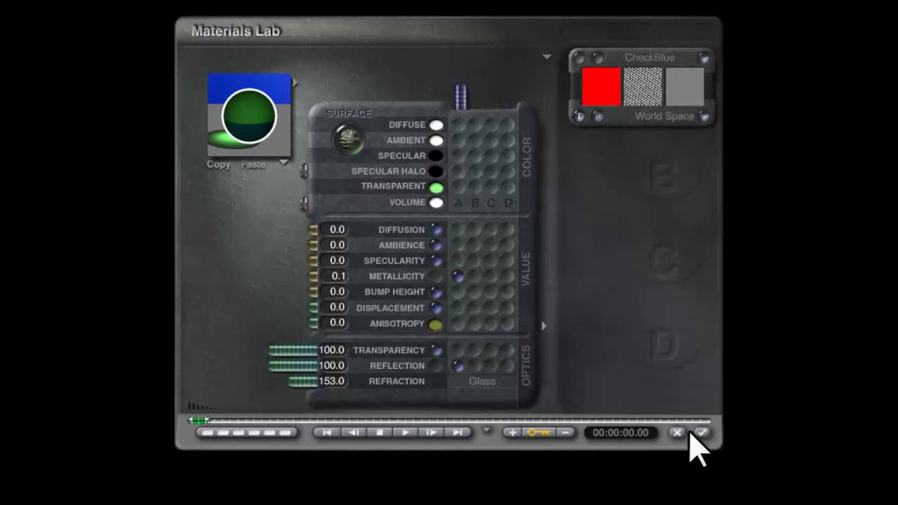
left_click(702, 432)
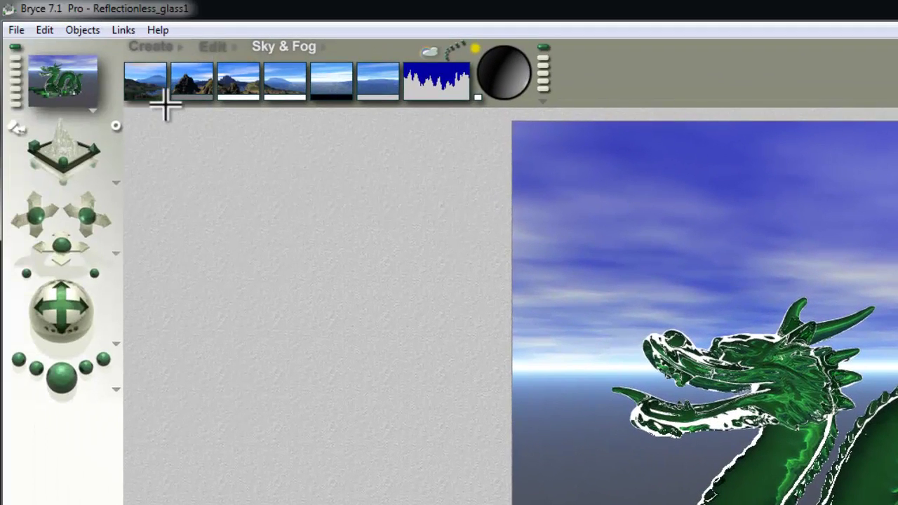
- Switch the sky to a flat background colour and make that colour black
left_click(165, 103)
left_click(217, 167)
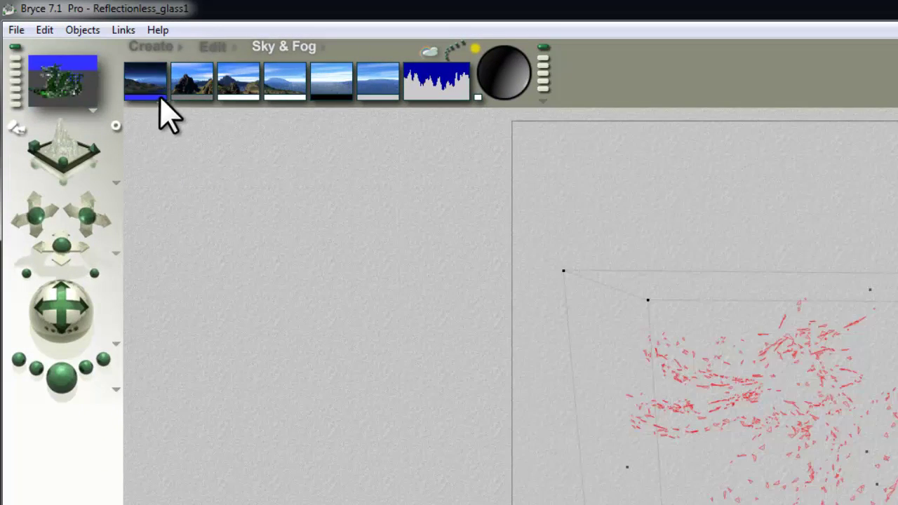
left_click_drag(160, 99, 345, 98)
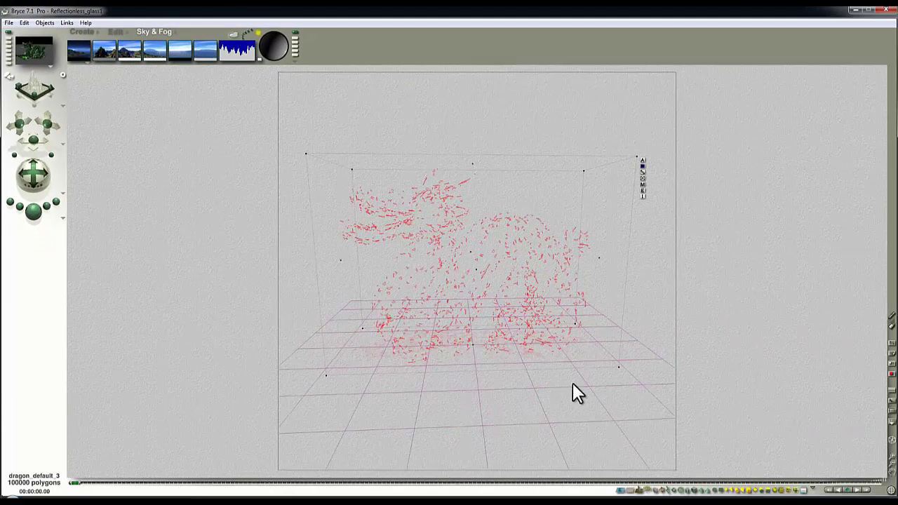
- Delete the ground plane beneath the dragon and render the scene
left_click(589, 393)
key("Delete")
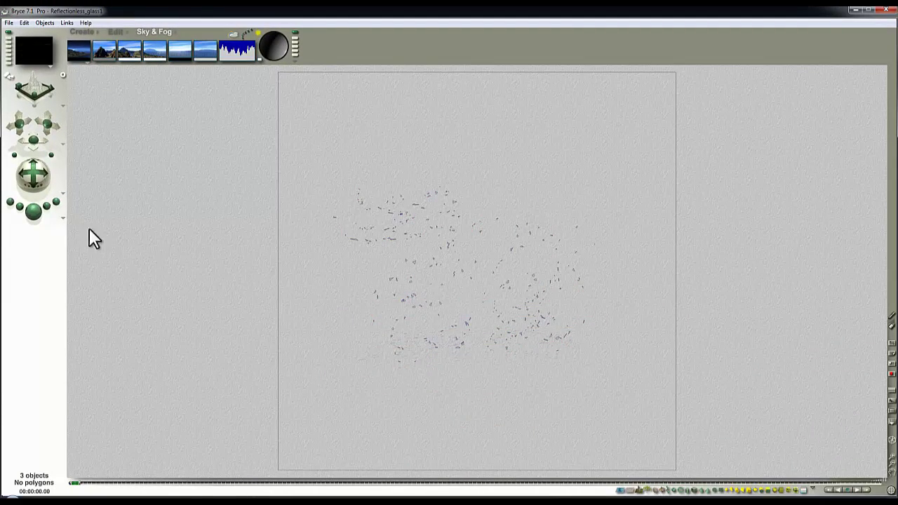
left_click(34, 211)
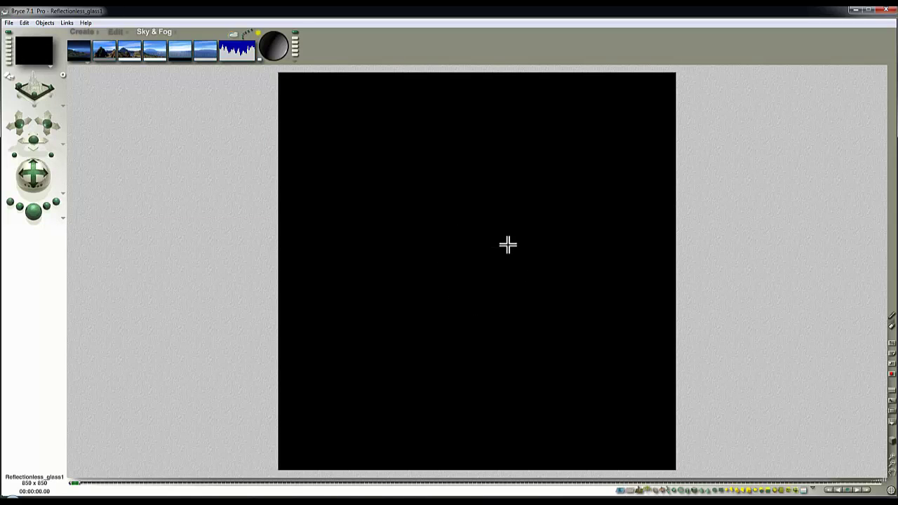
- Return to the wireframe, select the dragon, and review its material settings in the Materials Lab
left_click(508, 244)
left_click(531, 242)
left_click(544, 249)
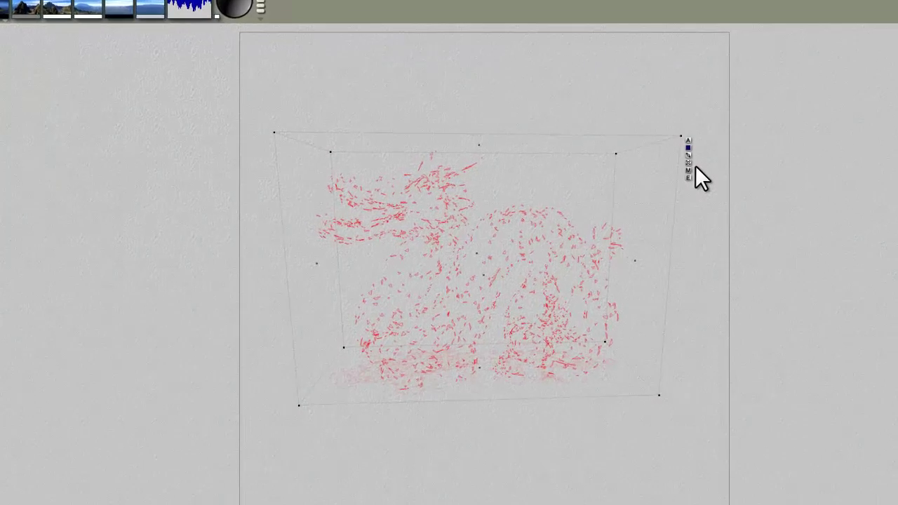
left_click(688, 170)
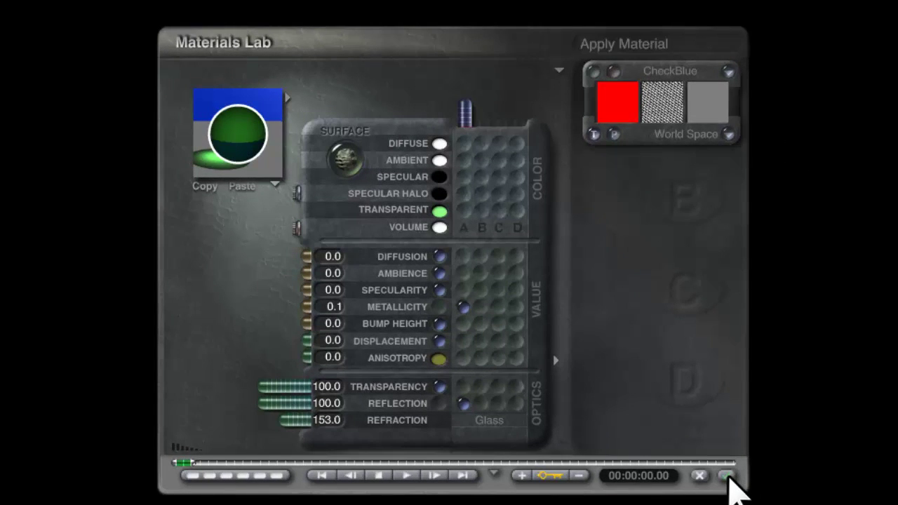
left_click(730, 480)
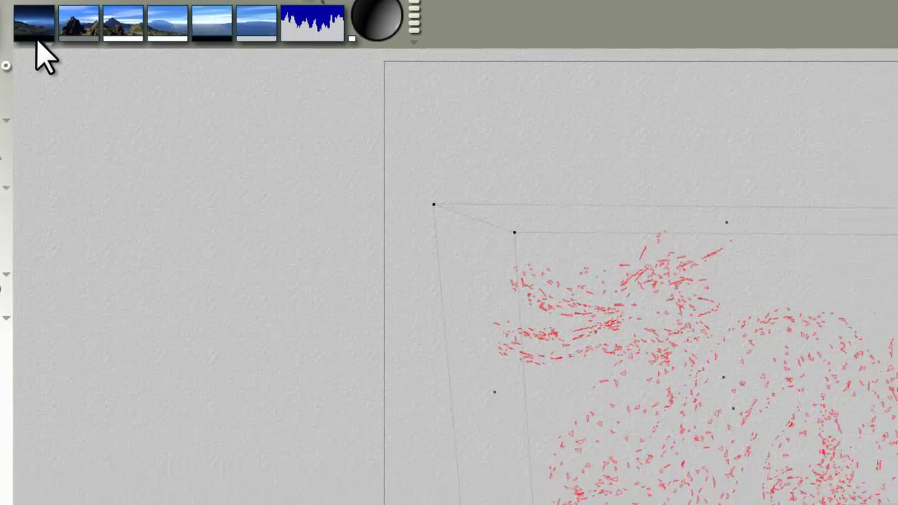
- Set the background colour's lightness to 1 in HLS and render the scene
left_click(161, 106, "alt")
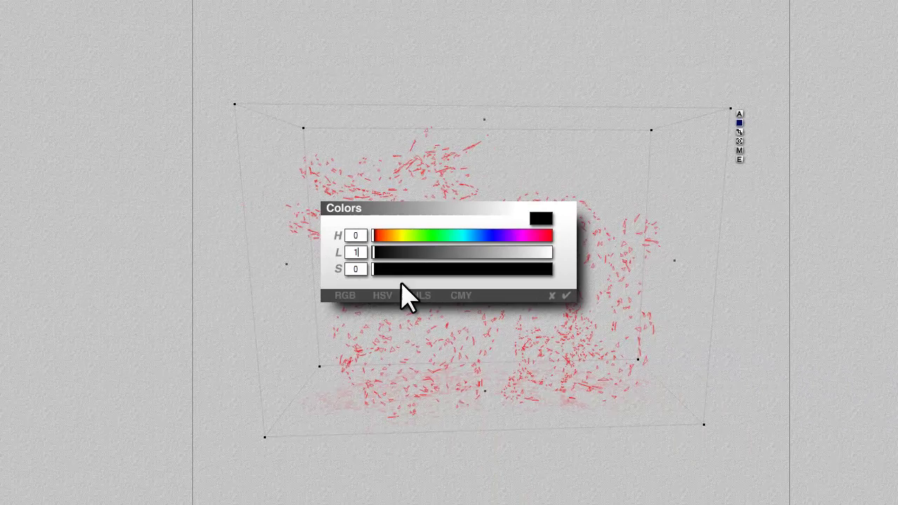
left_click(565, 297)
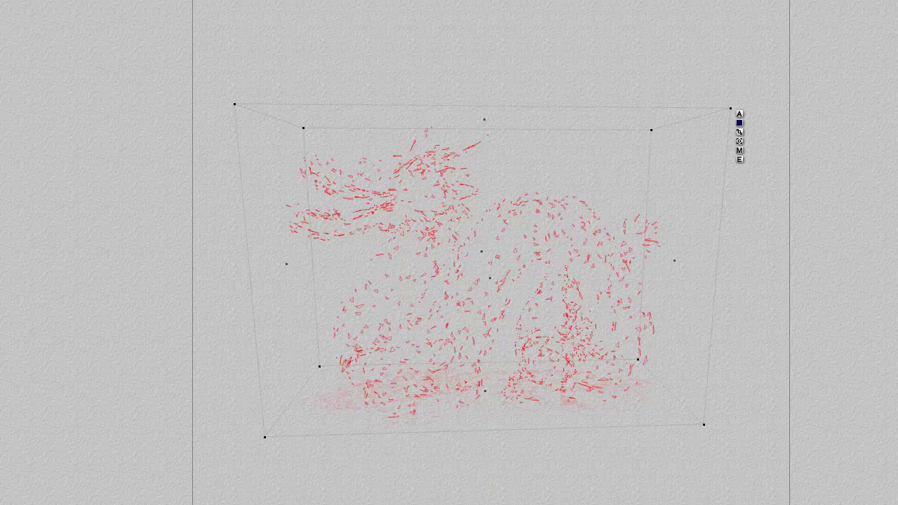
left_click(0, 228)
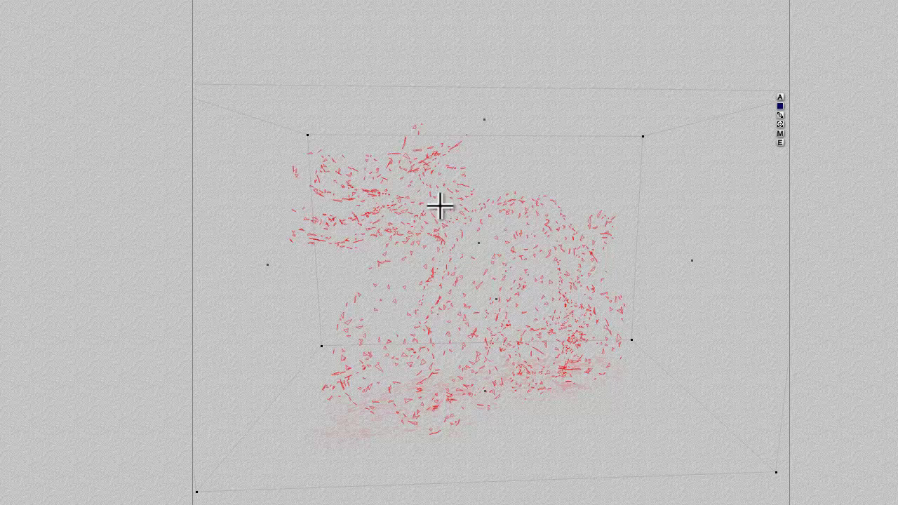
- Set the dragon material's specular halo colour to white with H 0, L 255, S 0 and apply the material
left_click(779, 133)
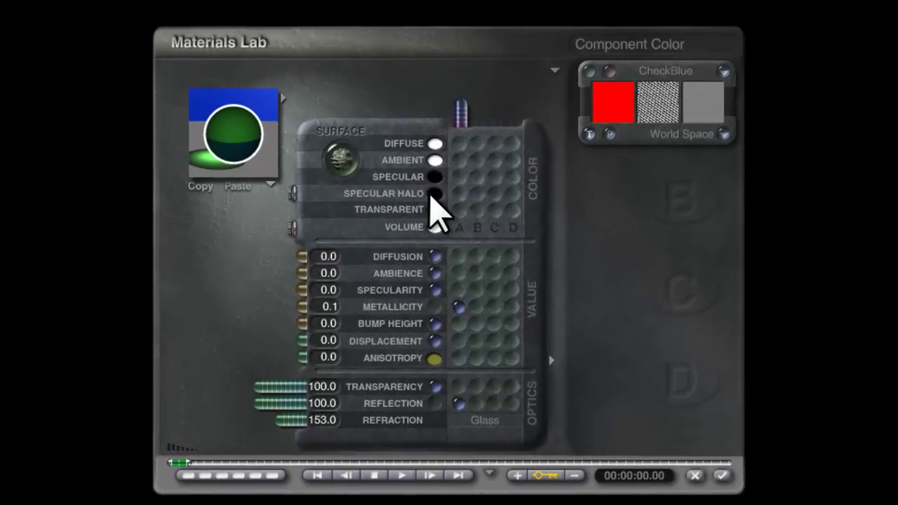
left_click(435, 196)
left_click_drag(461, 271, 646, 277)
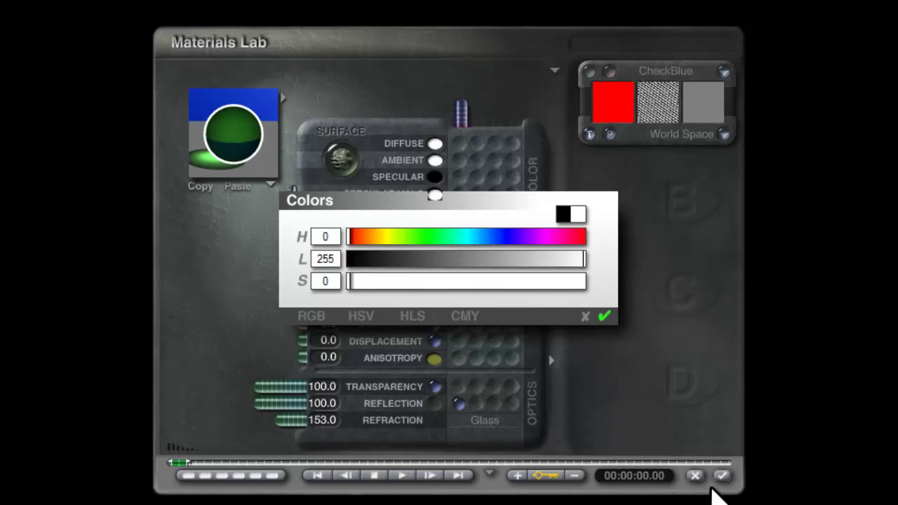
left_click(725, 477)
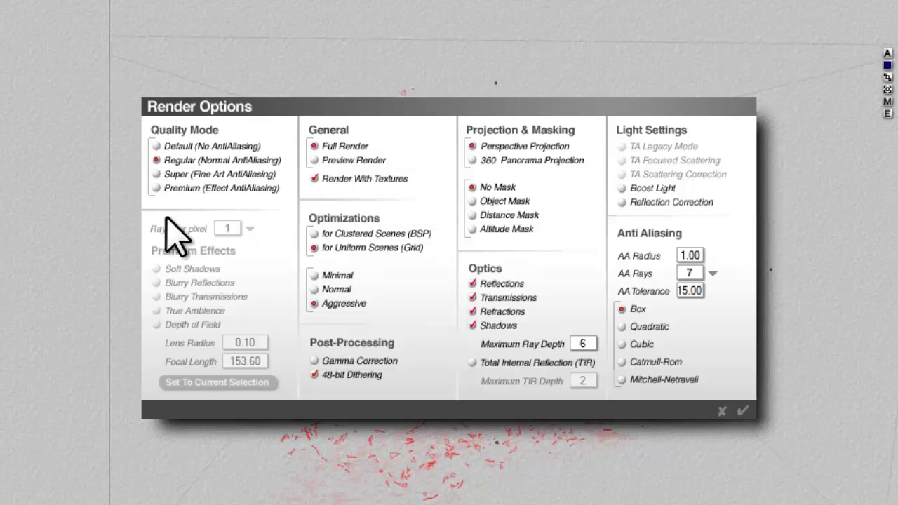
- Set rendering to Premium quality with 9 rays per pixel, enable Blurry Transmissions, and limit the maximum ray depth to 4
left_click(156, 189)
left_click(251, 231)
left_click(268, 261)
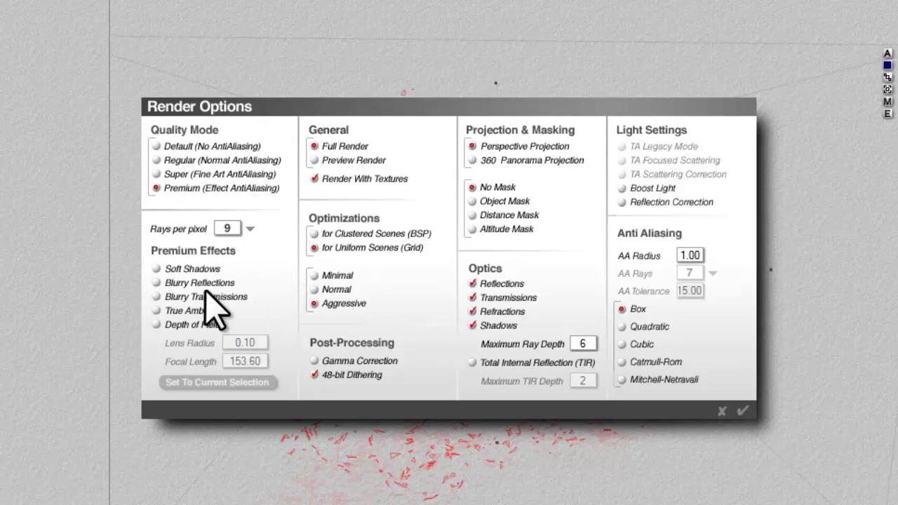
left_click(158, 297)
left_click(584, 344)
type("4")
left_click(742, 411)
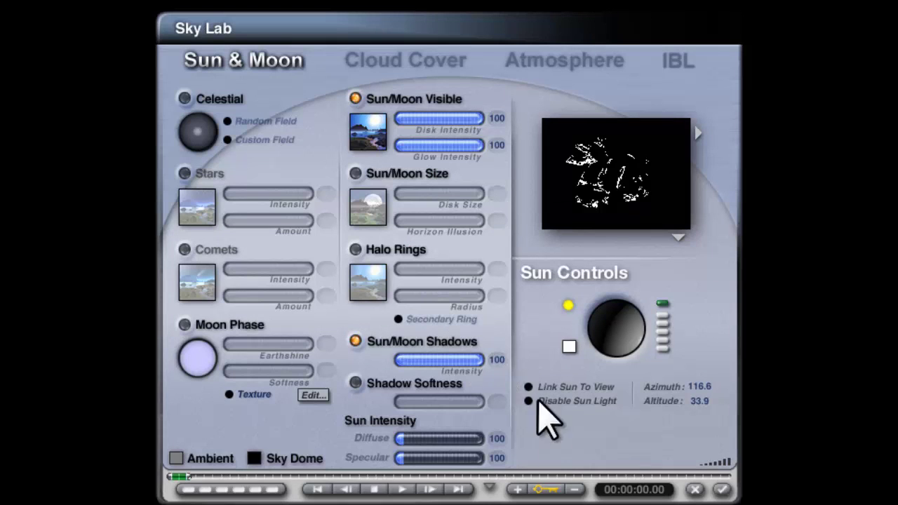
- Disable the sun light in the Sky Lab and render the scene
left_click(530, 401)
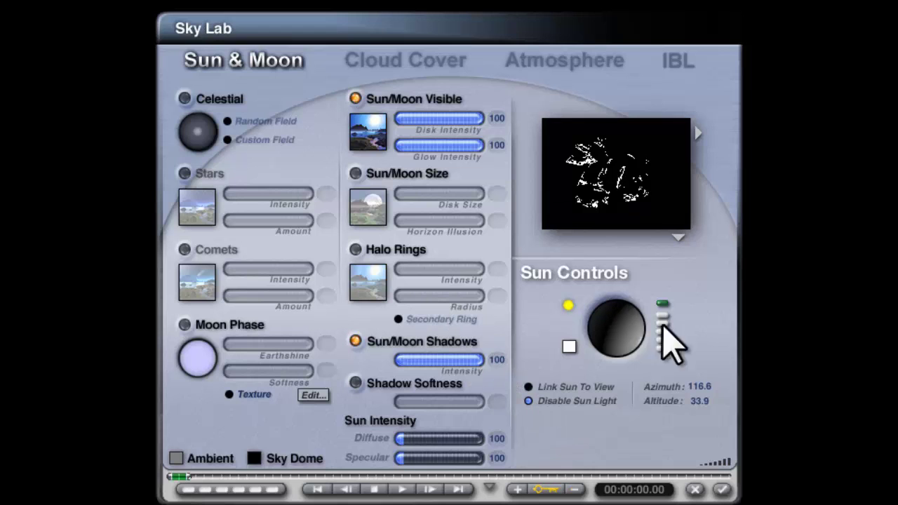
left_click(722, 490)
key("ctrl+r")
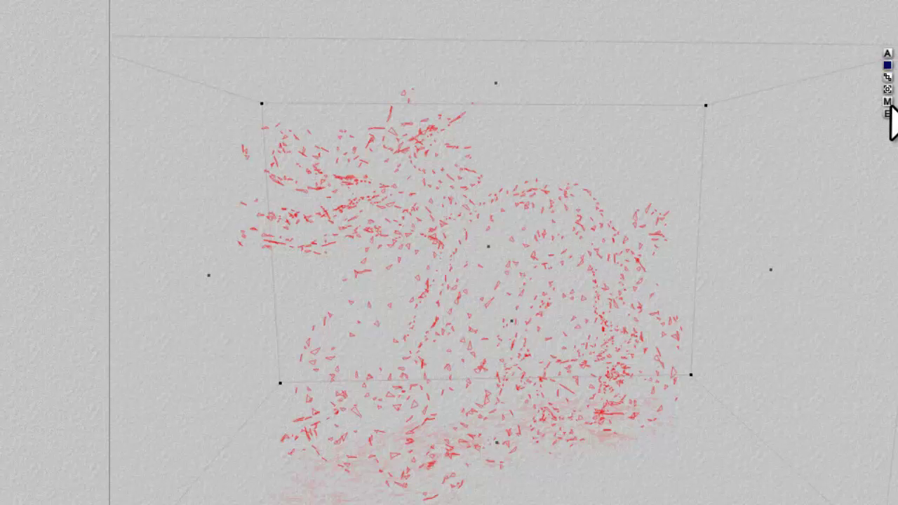
- Match the dragon material's volume colour to its light green transparent colour and apply the material
left_click(888, 101)
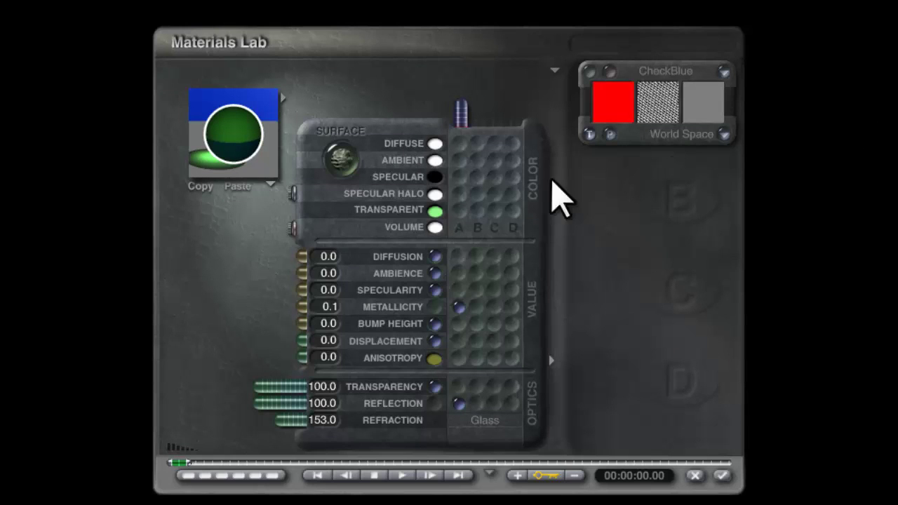
left_click(434, 210)
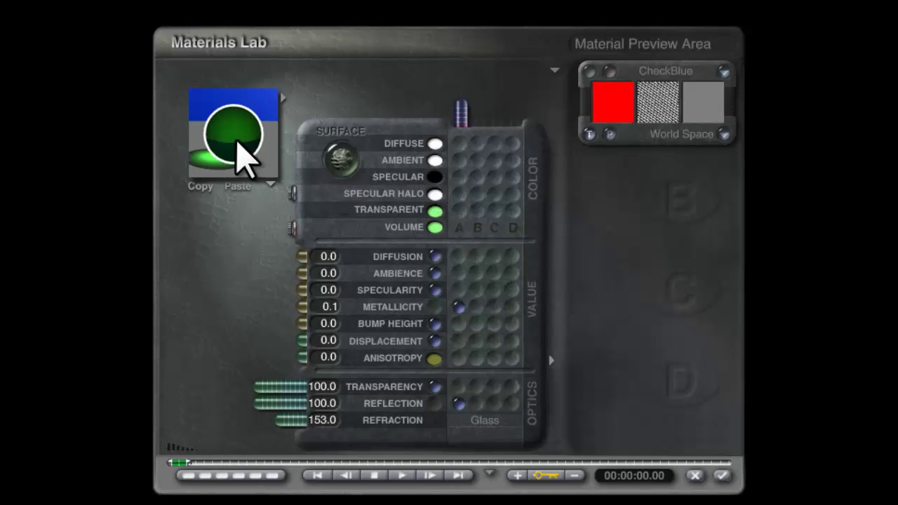
left_click(722, 476)
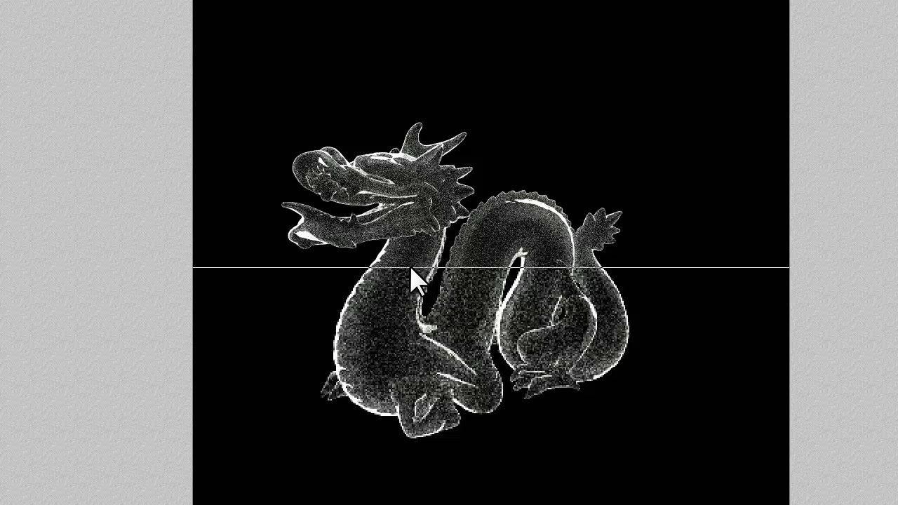
- Return to the wireframe, deepen the dragon material's green transparent and volume colours to lightness 155, and apply the material
key("Escape")
key("Escape")
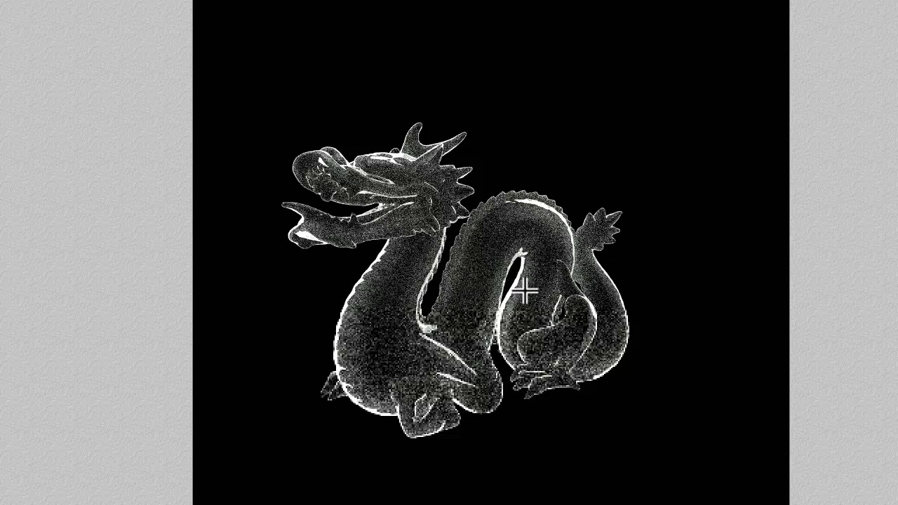
scroll(491, 278, "up", 3)
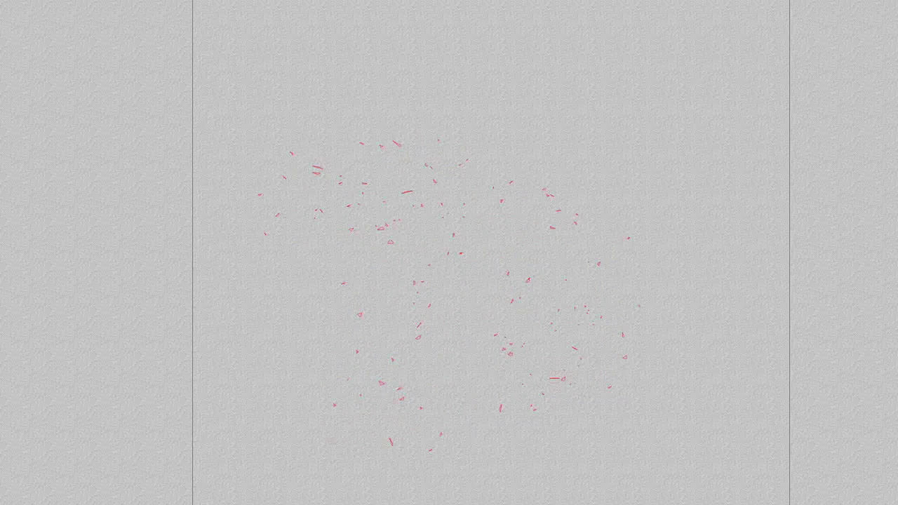
left_click_drag(711, 98, 740, 79)
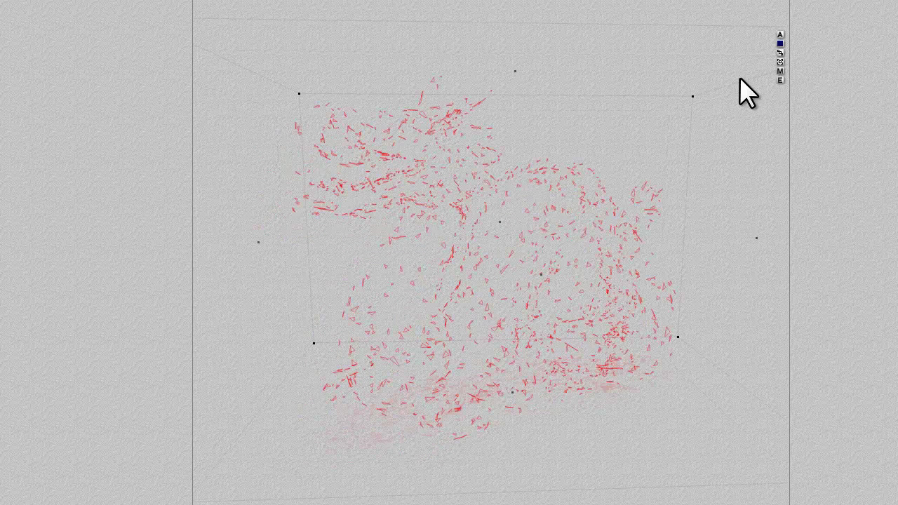
left_click(779, 70)
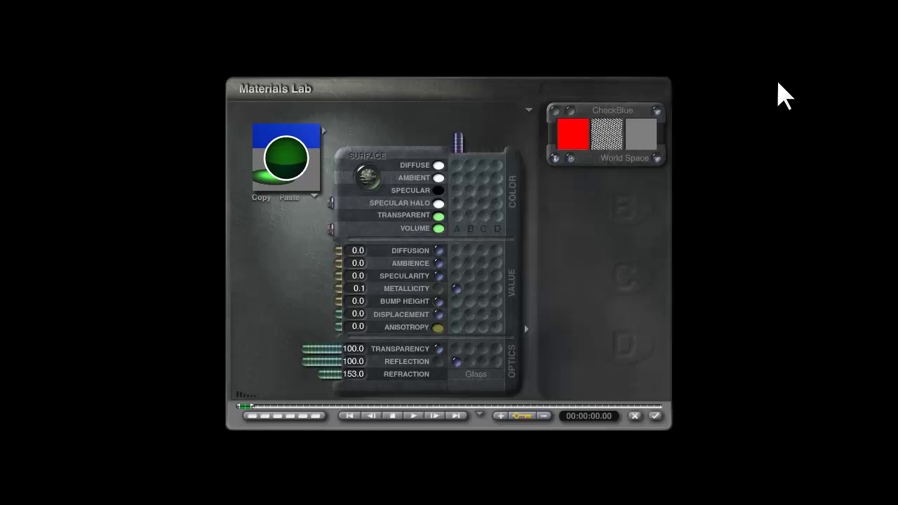
left_click(439, 217)
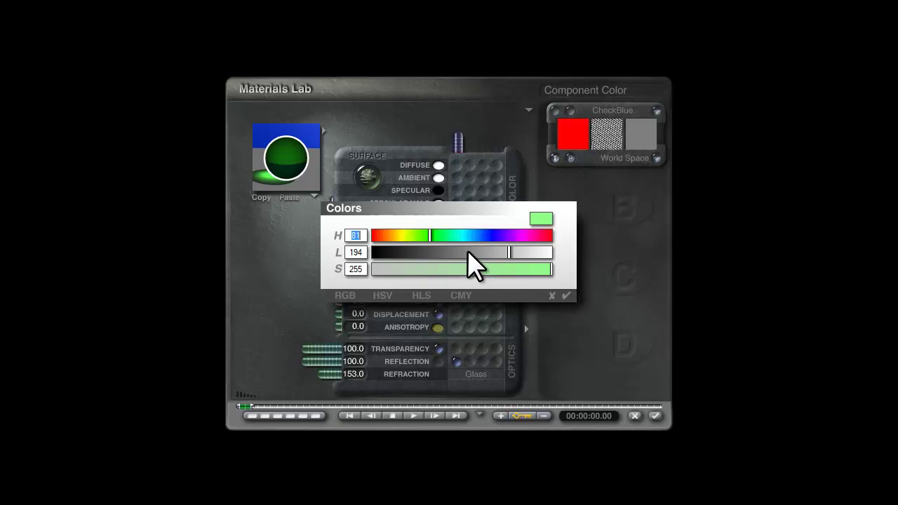
left_click_drag(509, 253, 480, 254)
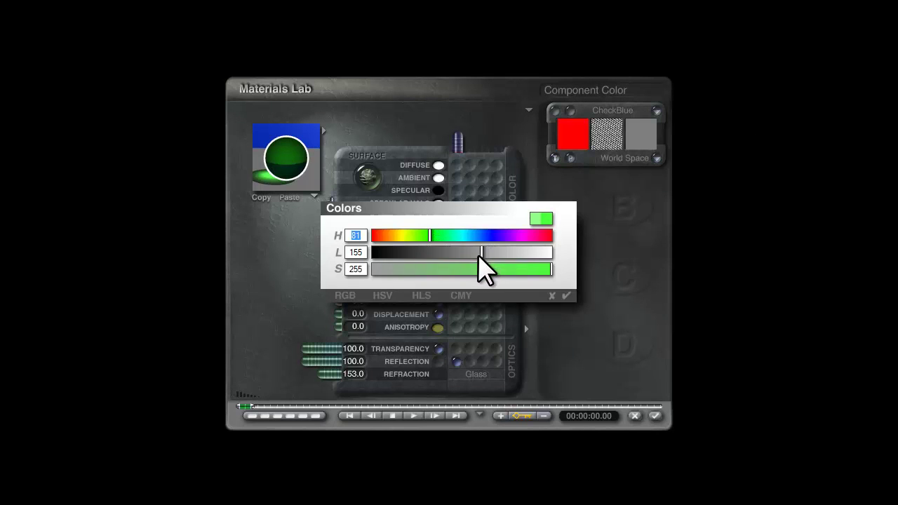
left_click(568, 296)
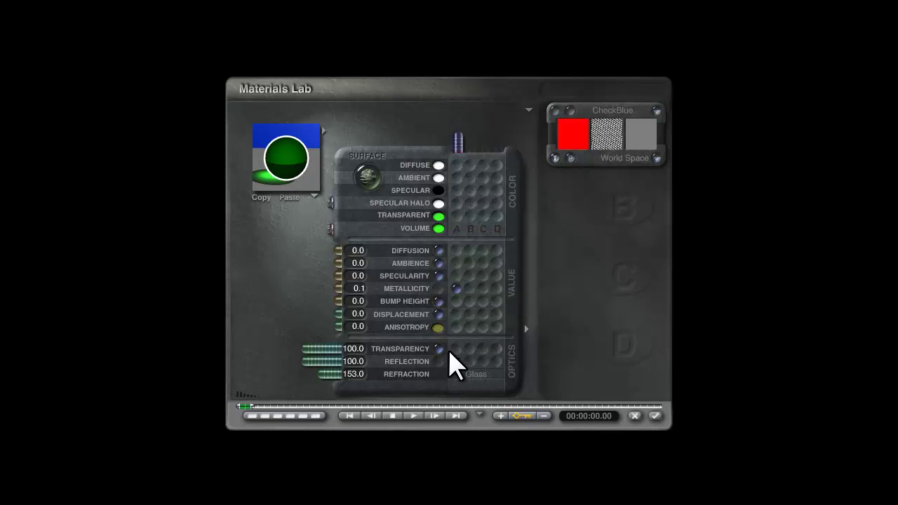
left_click(655, 416)
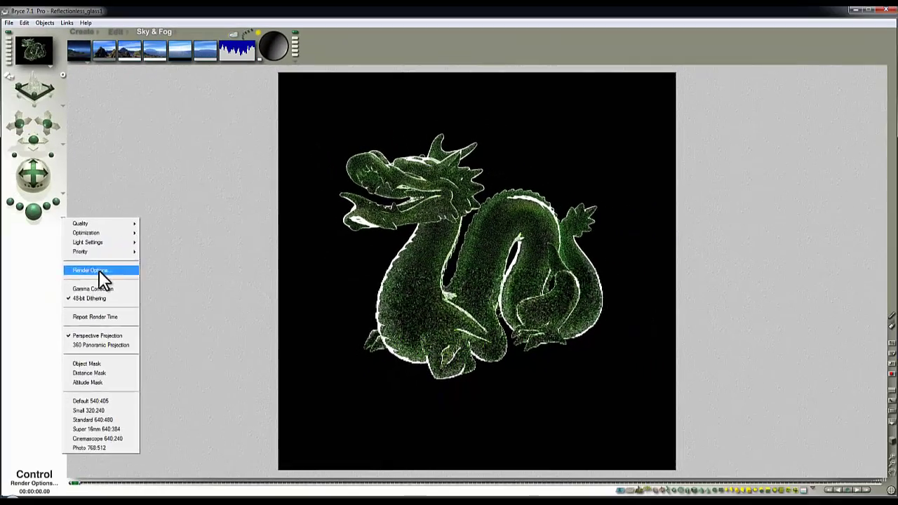
- Open the render options for the scene
left_click(99, 270)
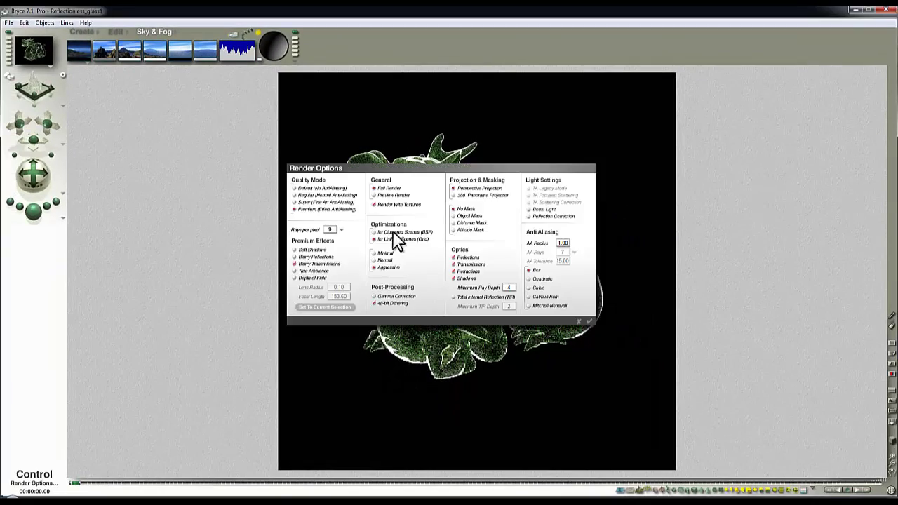